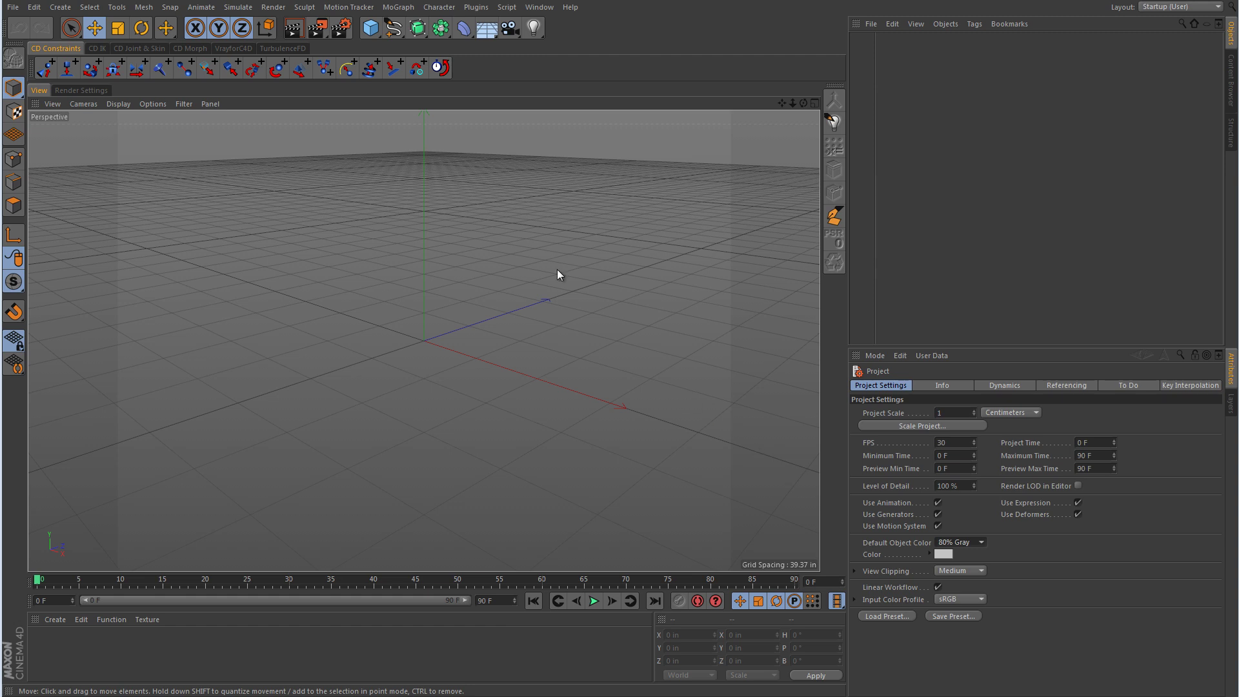
Step: Add a cube and duplicate it three times along the ground axes to form a cluster of four cubes
{"action": "left_click", "coordinate": [370, 28]}
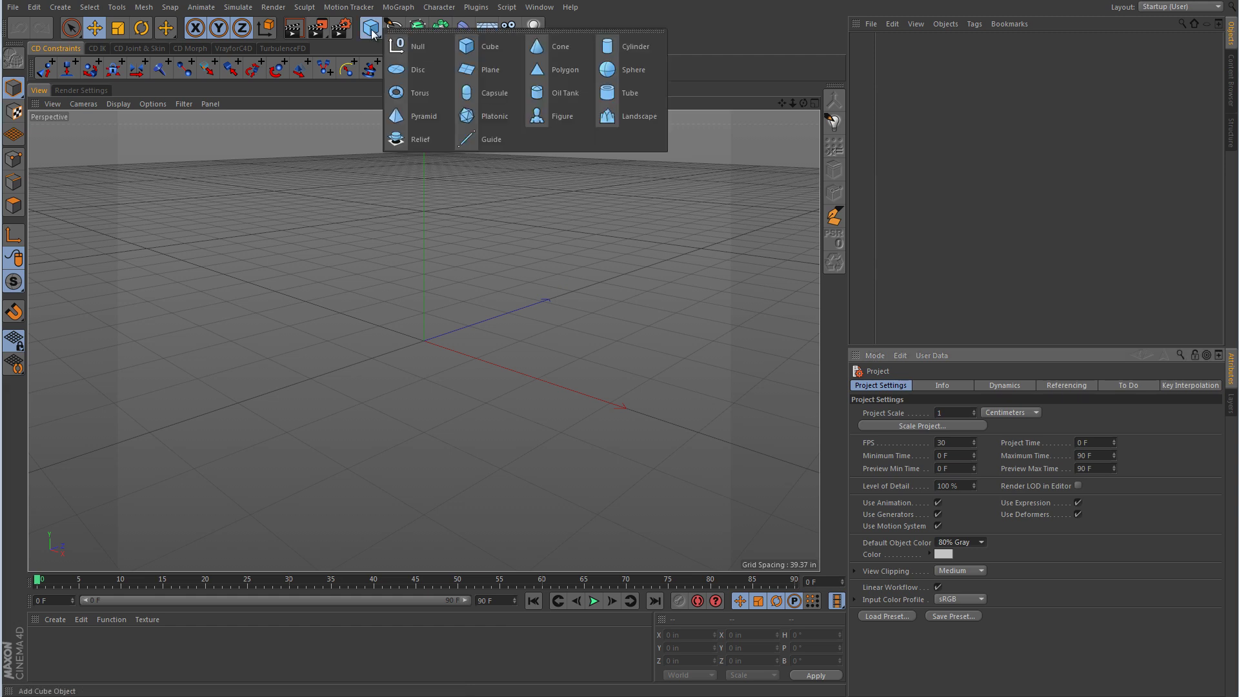
{"action": "left_click", "coordinate": [487, 49]}
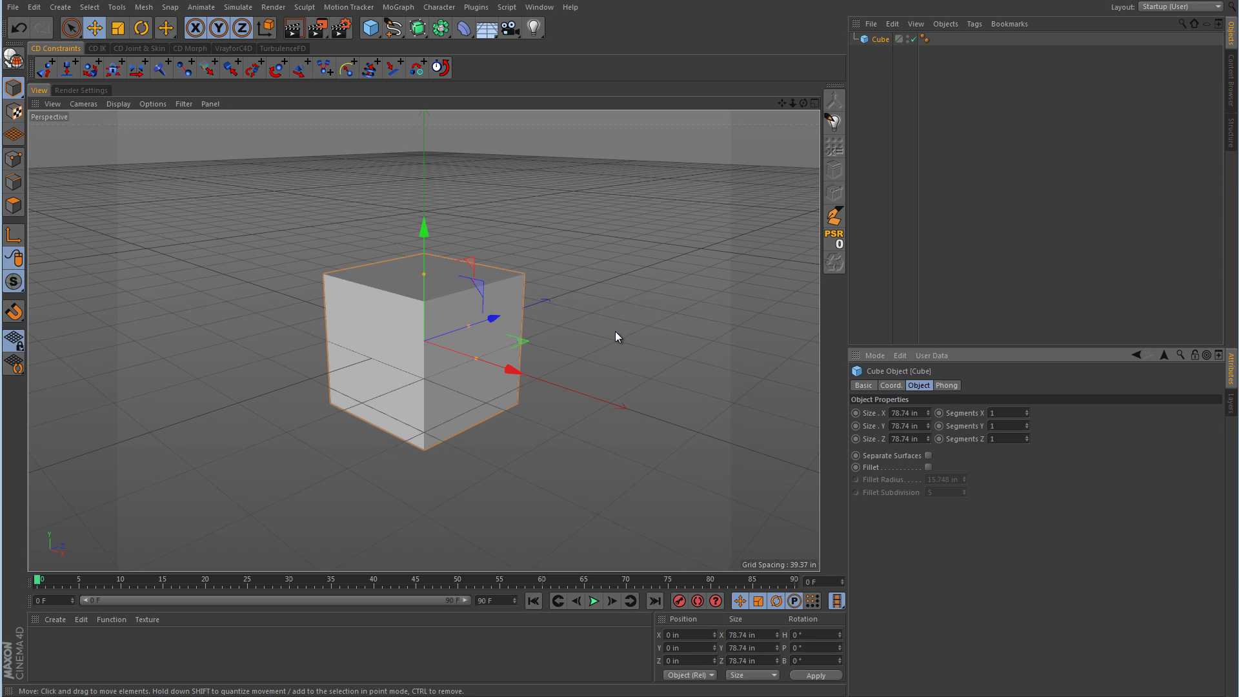
{"action": "left_click_drag", "start_coordinate": [515, 371], "coordinate": [688, 431], "text": "ctrl"}
{"action": "left_click_drag", "start_coordinate": [632, 369], "coordinate": [808, 340], "text": "ctrl"}
{"action": "left_click_drag", "start_coordinate": [807, 338], "coordinate": [610, 306], "text": "ctrl"}
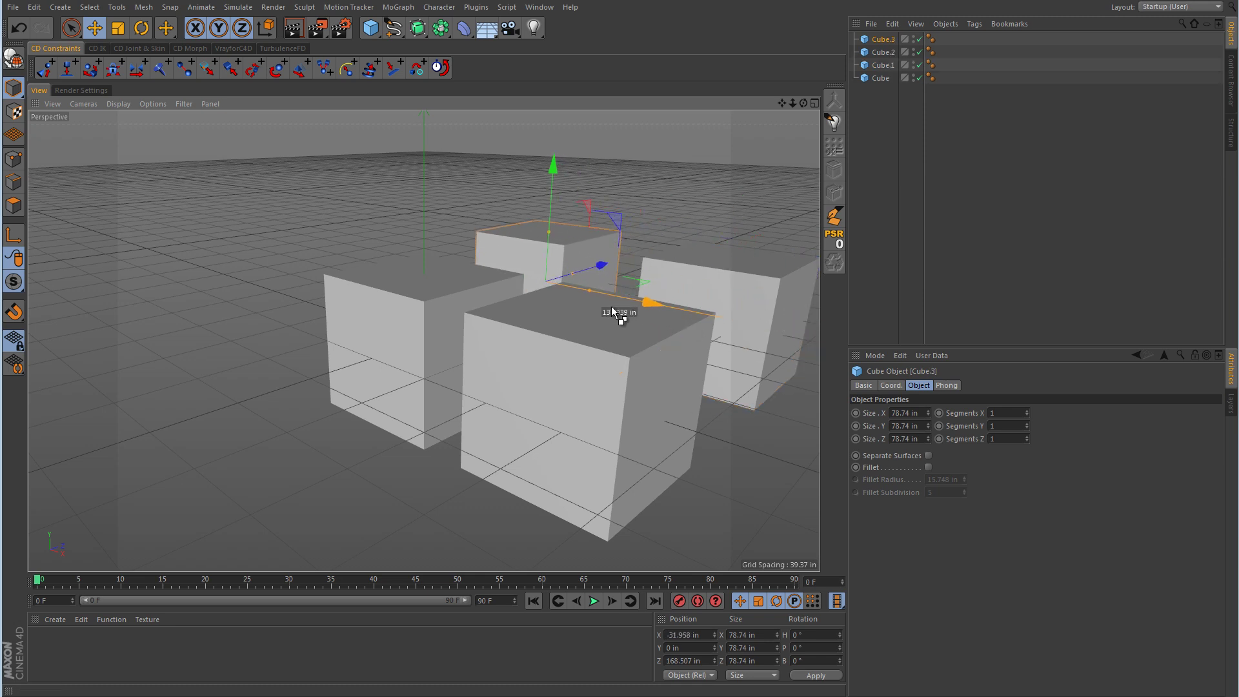
Step: Select all four cubes and duplicate the cluster repeatedly across the ground plane until the scene holds 36 cubes
{"action": "scroll", "coordinate": [594, 419], "scroll_direction": "down", "scroll_amount": 5}
{"action": "left_click_drag", "start_coordinate": [594, 424], "coordinate": [633, 418], "text": "alt"}
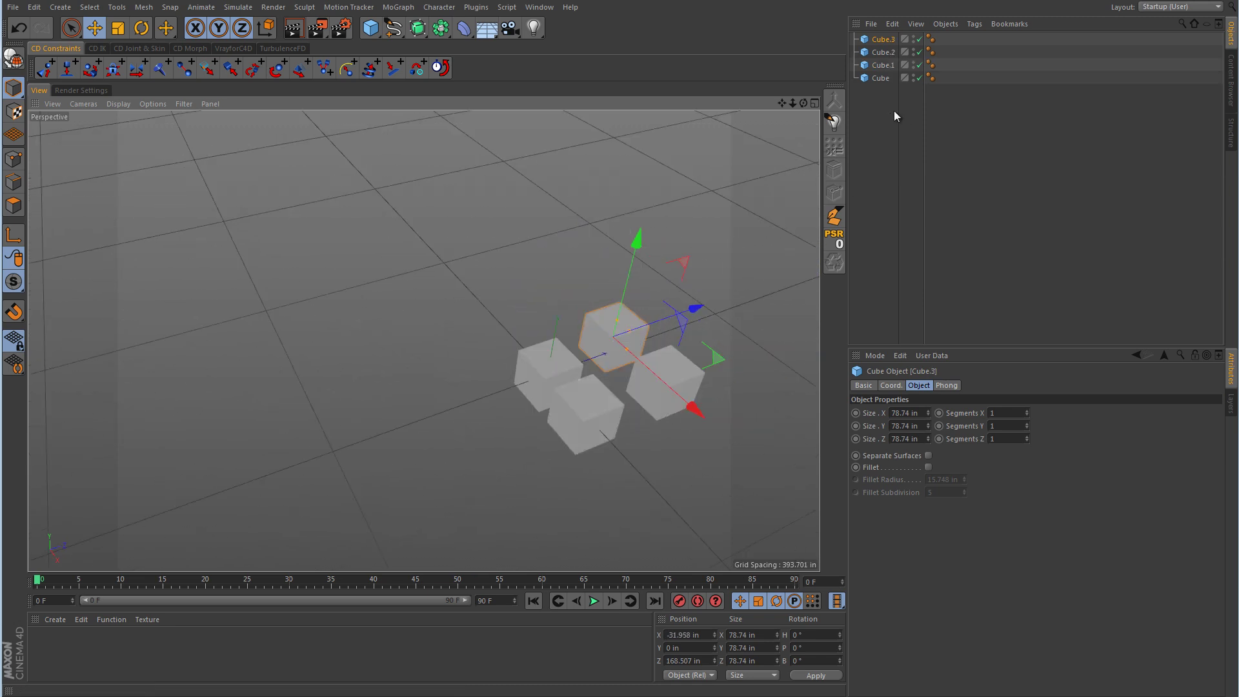
{"action": "key", "text": "ctrl+a"}
{"action": "left_click_drag", "start_coordinate": [681, 450], "coordinate": [396, 235], "text": "ctrl"}
{"action": "left_click_drag", "start_coordinate": [327, 297], "coordinate": [497, 536], "text": "ctrl"}
{"action": "left_click_drag", "start_coordinate": [609, 424], "coordinate": [553, 455], "text": "alt"}
{"action": "left_click_drag", "start_coordinate": [598, 409], "coordinate": [327, 409], "text": "ctrl"}
{"action": "left_click_drag", "start_coordinate": [495, 447], "coordinate": [572, 343], "text": "alt"}
{"action": "scroll", "coordinate": [497, 397], "scroll_direction": "up", "scroll_amount": 5}
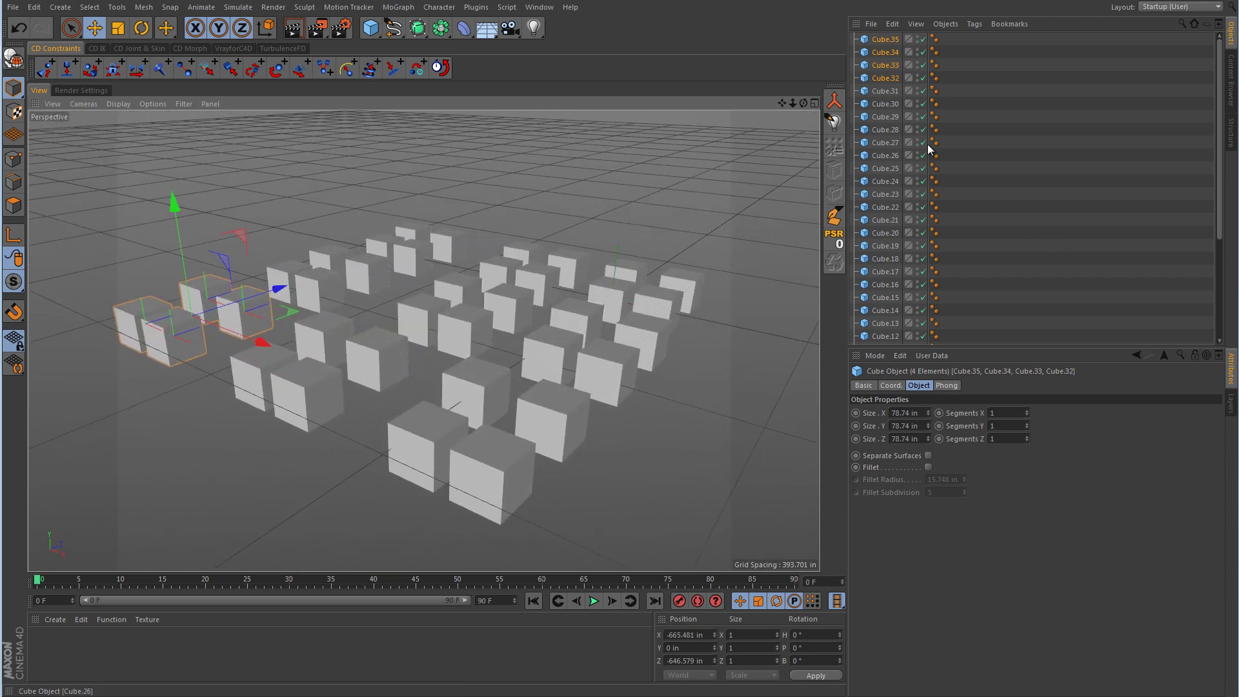
Step: Widen the name column of the object list, look through the cubes and deselect everything
{"action": "left_click_drag", "start_coordinate": [928, 123], "coordinate": [949, 126]}
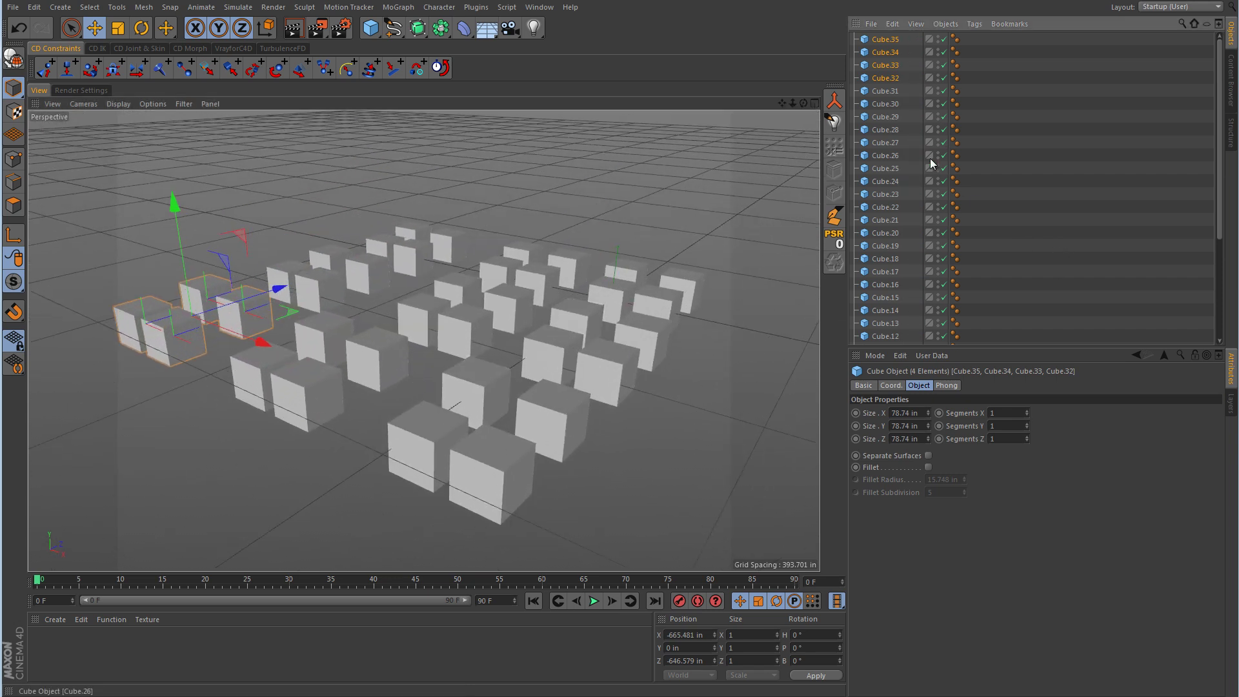
{"action": "scroll", "coordinate": [912, 129], "scroll_direction": "down", "scroll_amount": 4}
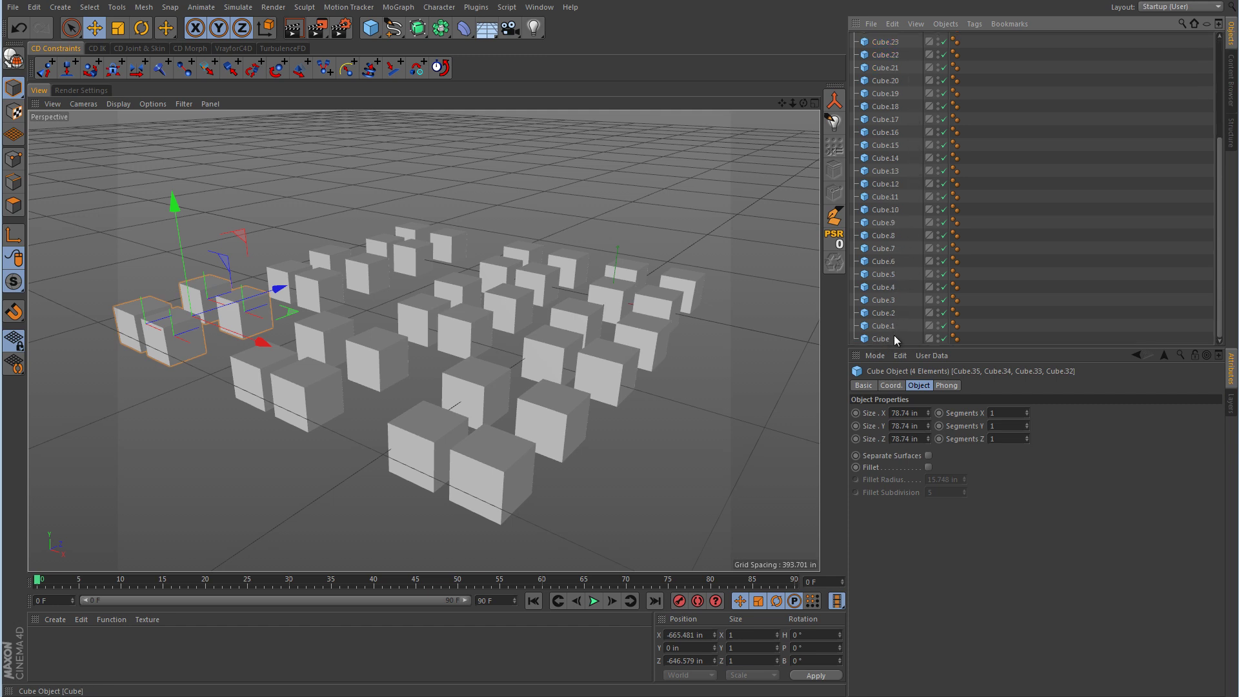
{"action": "scroll", "coordinate": [897, 292], "scroll_direction": "up", "scroll_amount": 4}
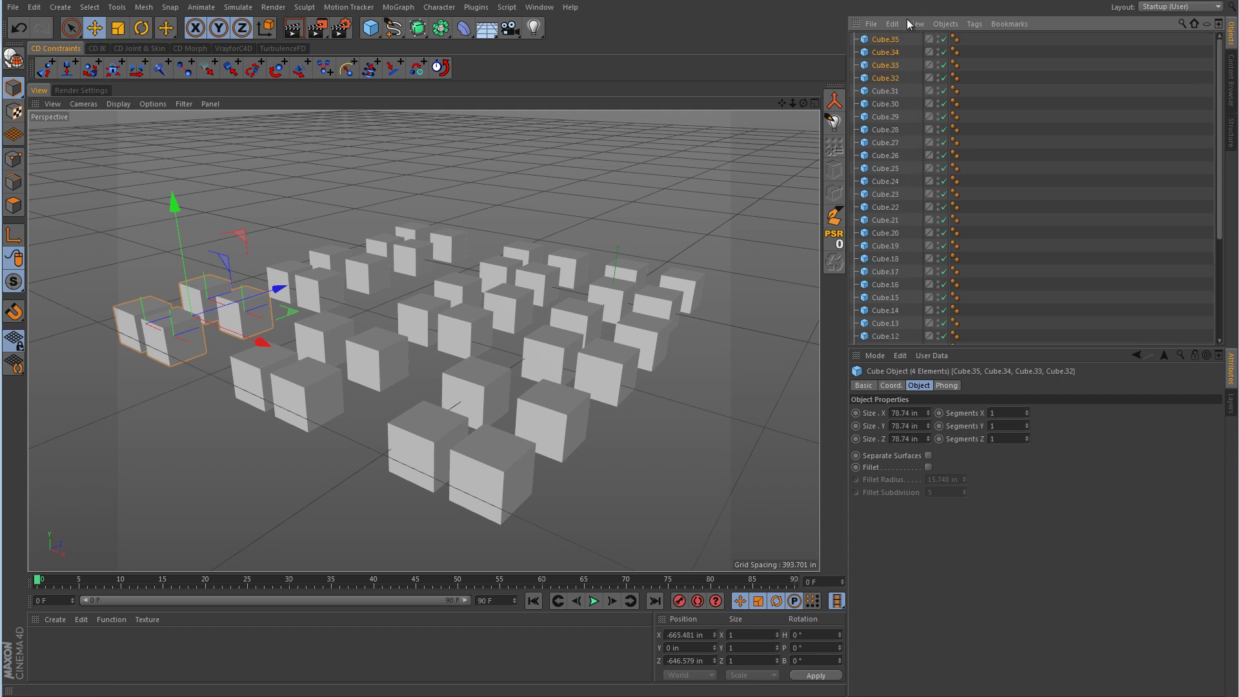
{"action": "left_click", "coordinate": [1003, 150]}
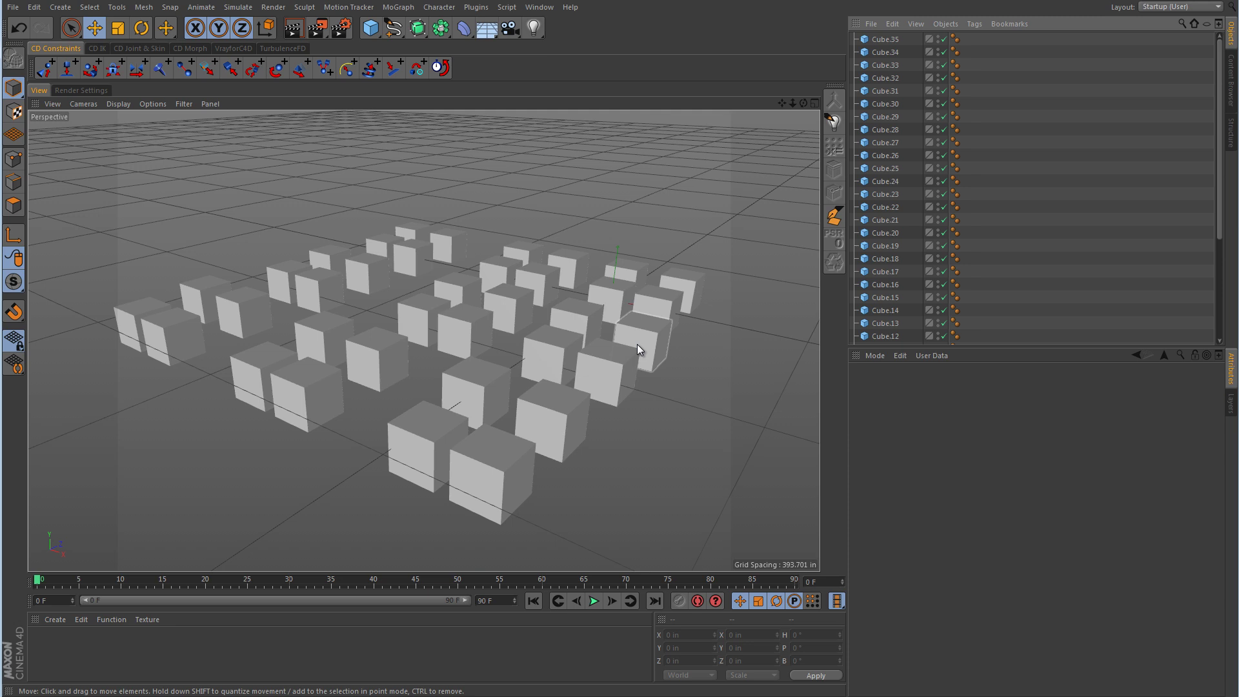
Step: Switch the original cube's Visible in Editor option to On, and finally set it to Off
{"action": "scroll", "coordinate": [921, 203], "scroll_direction": "down", "scroll_amount": 5}
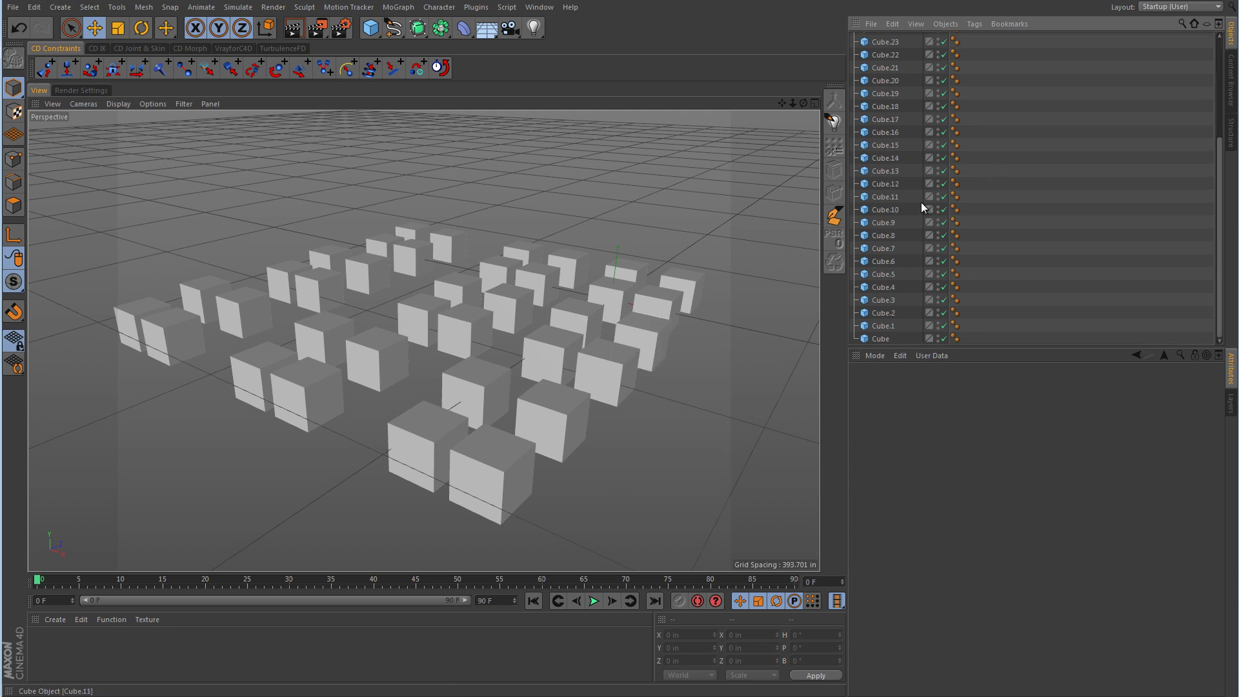
{"action": "left_click", "coordinate": [883, 338]}
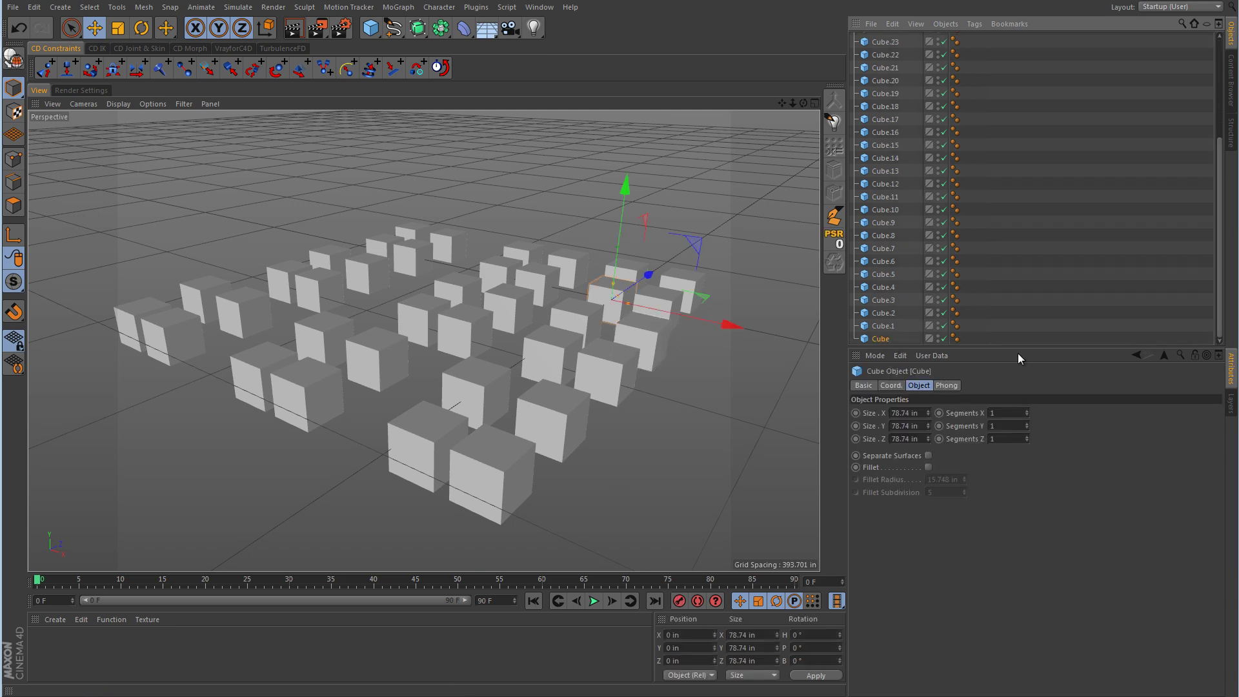
{"action": "left_click", "coordinate": [865, 386]}
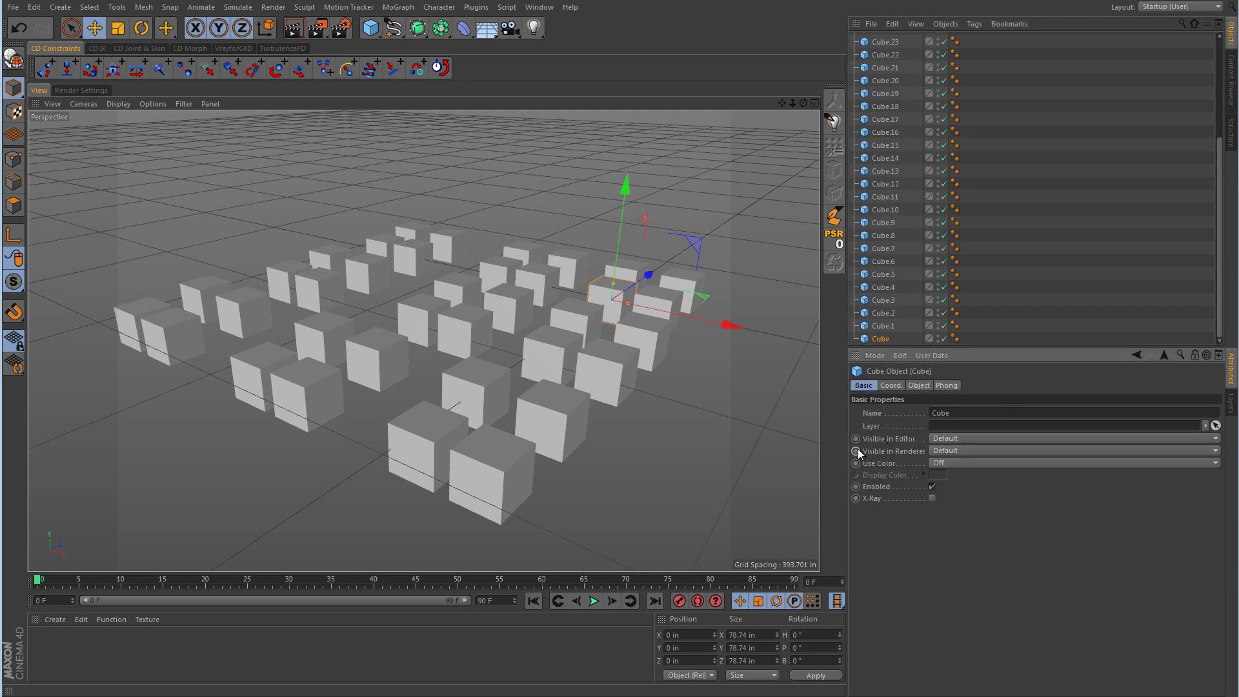
{"action": "left_click", "coordinate": [955, 439]}
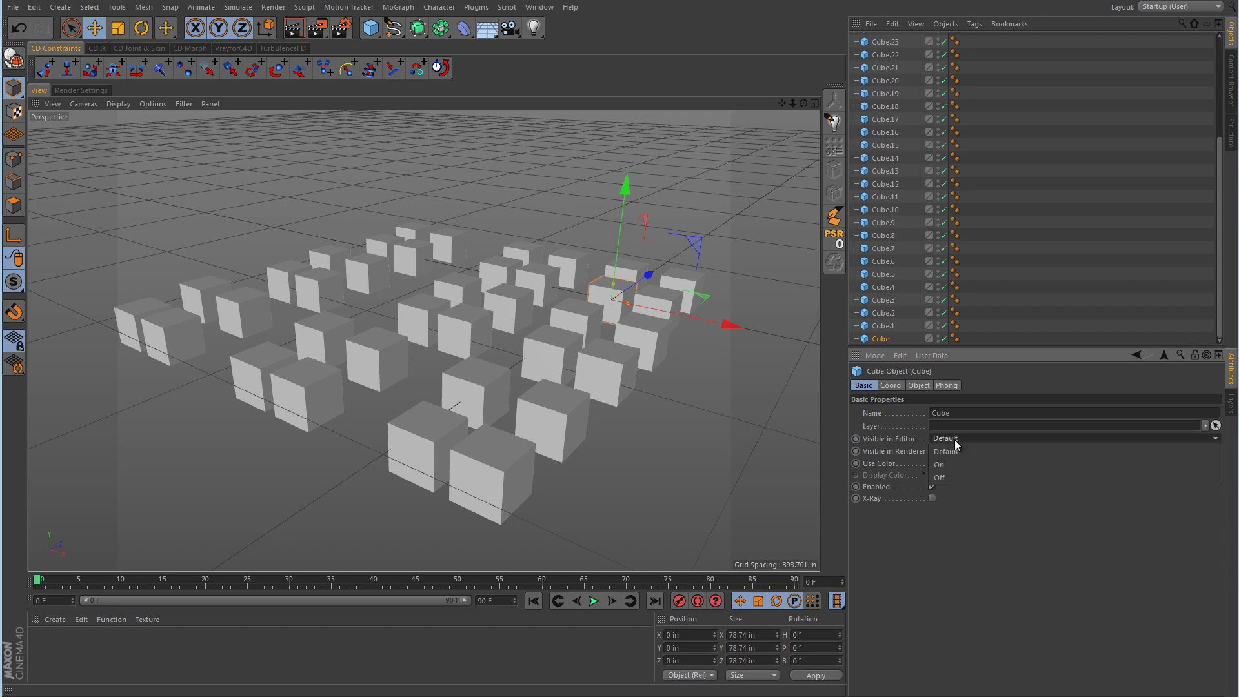
{"action": "left_click", "coordinate": [950, 466]}
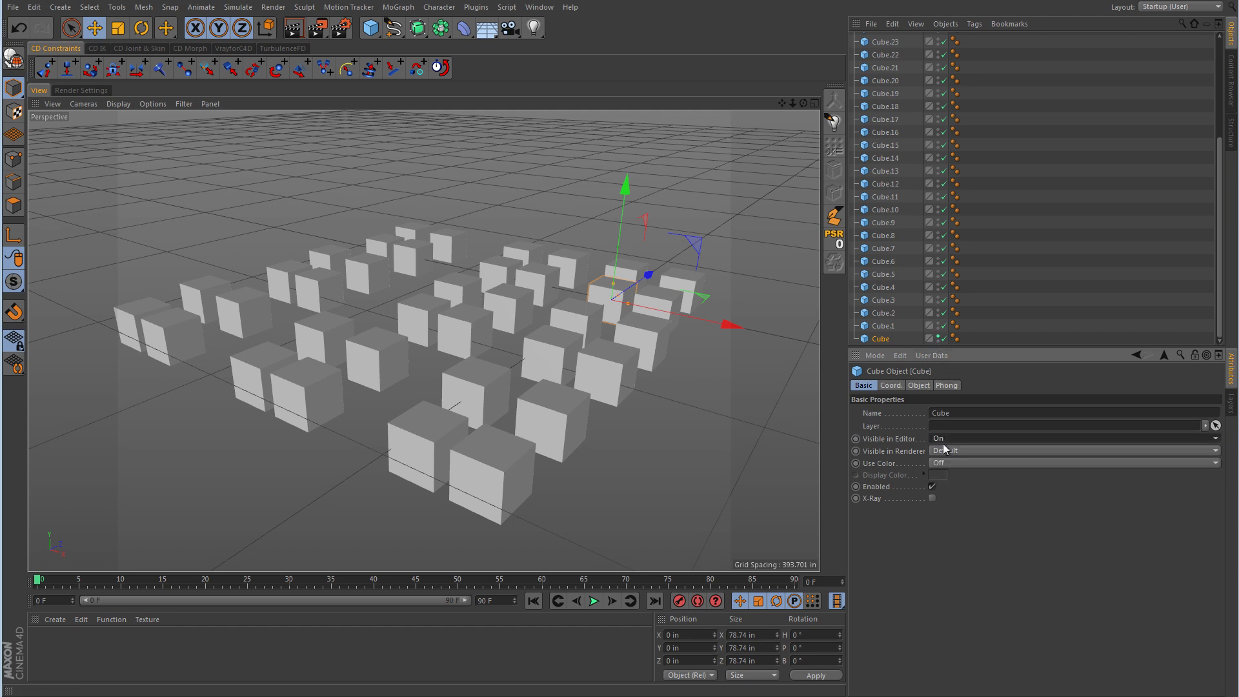
{"action": "left_click", "coordinate": [943, 440]}
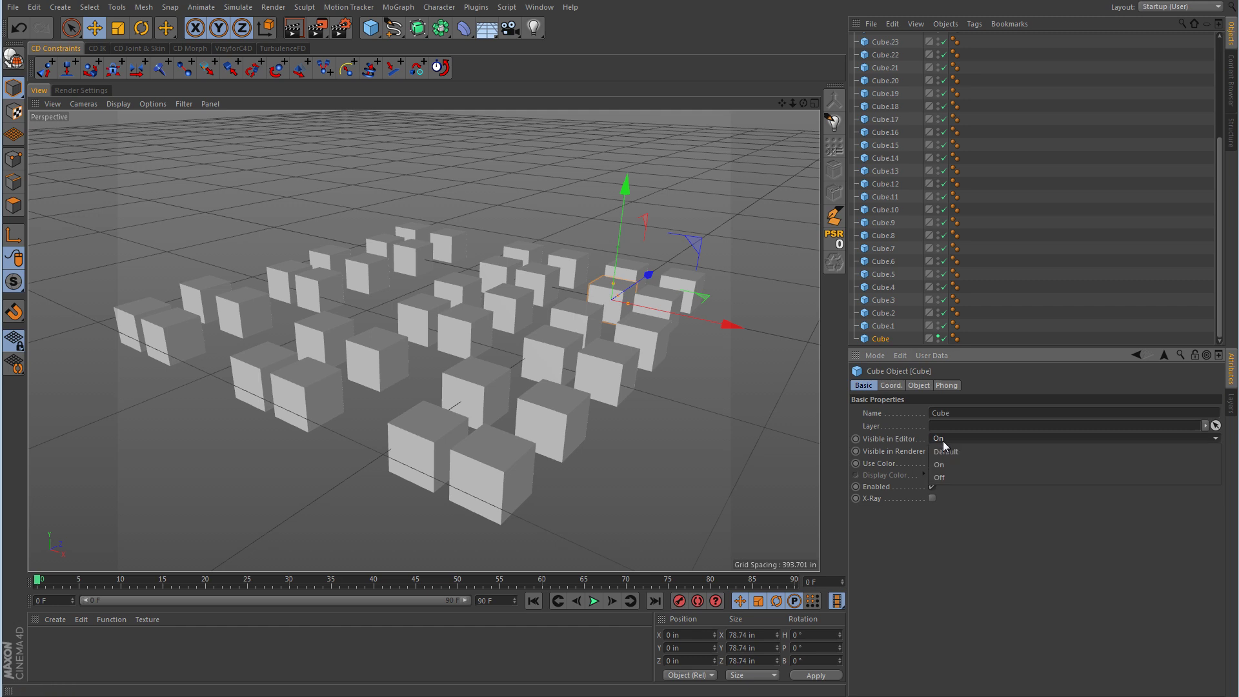
{"action": "left_click", "coordinate": [947, 477]}
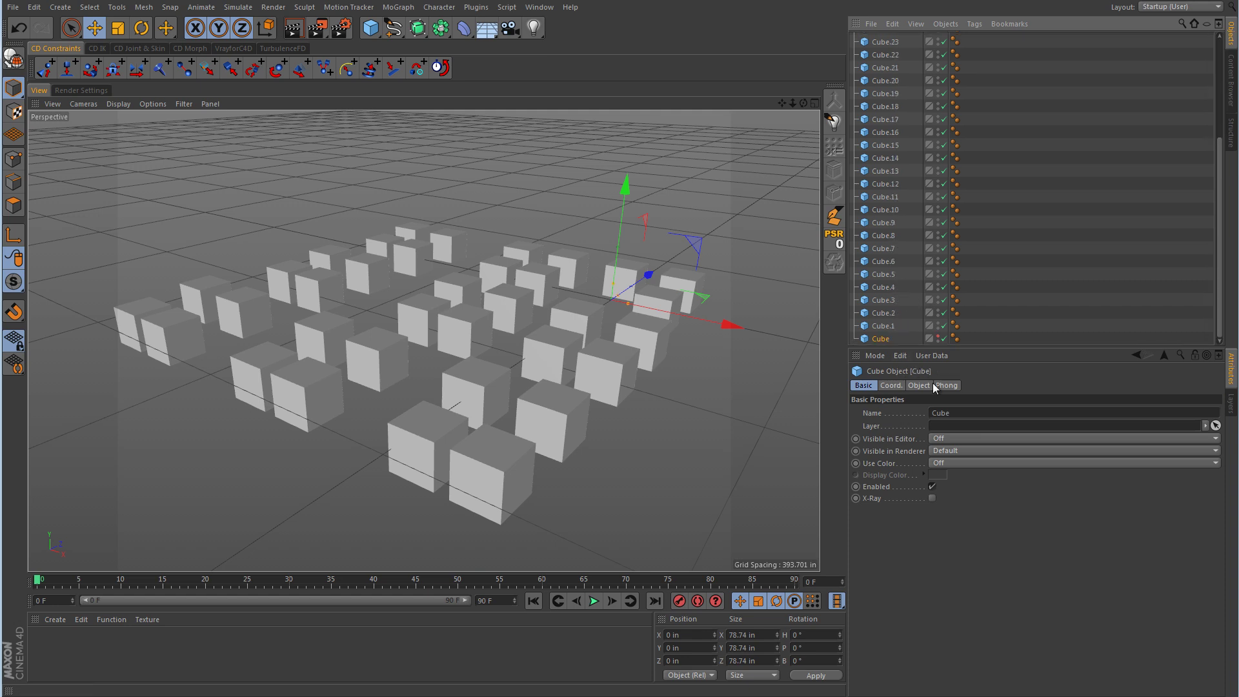
Step: Group Cube.35–Cube.31, Cube.30–Cube.27 and Cube.25–Cube.21 into three separate nulls, and move Cube.26 into the third one
{"action": "scroll", "coordinate": [923, 330], "scroll_direction": "up", "scroll_amount": 4}
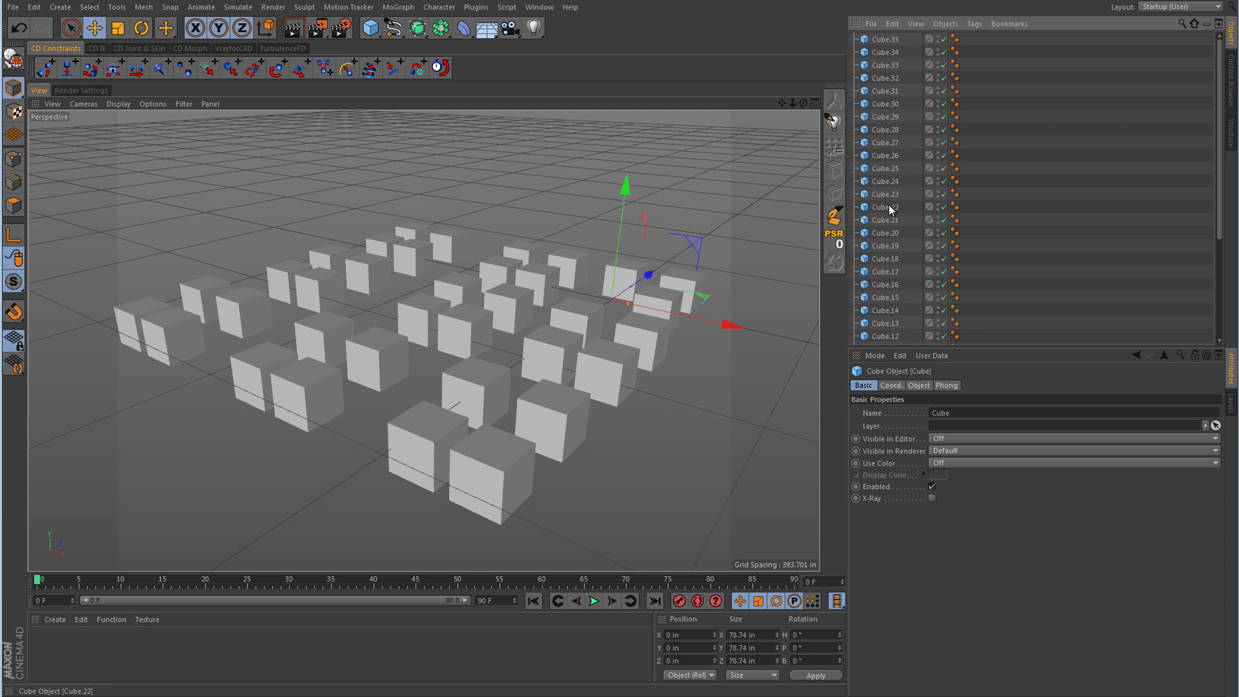
{"action": "left_click_drag", "start_coordinate": [885, 35], "coordinate": [885, 91]}
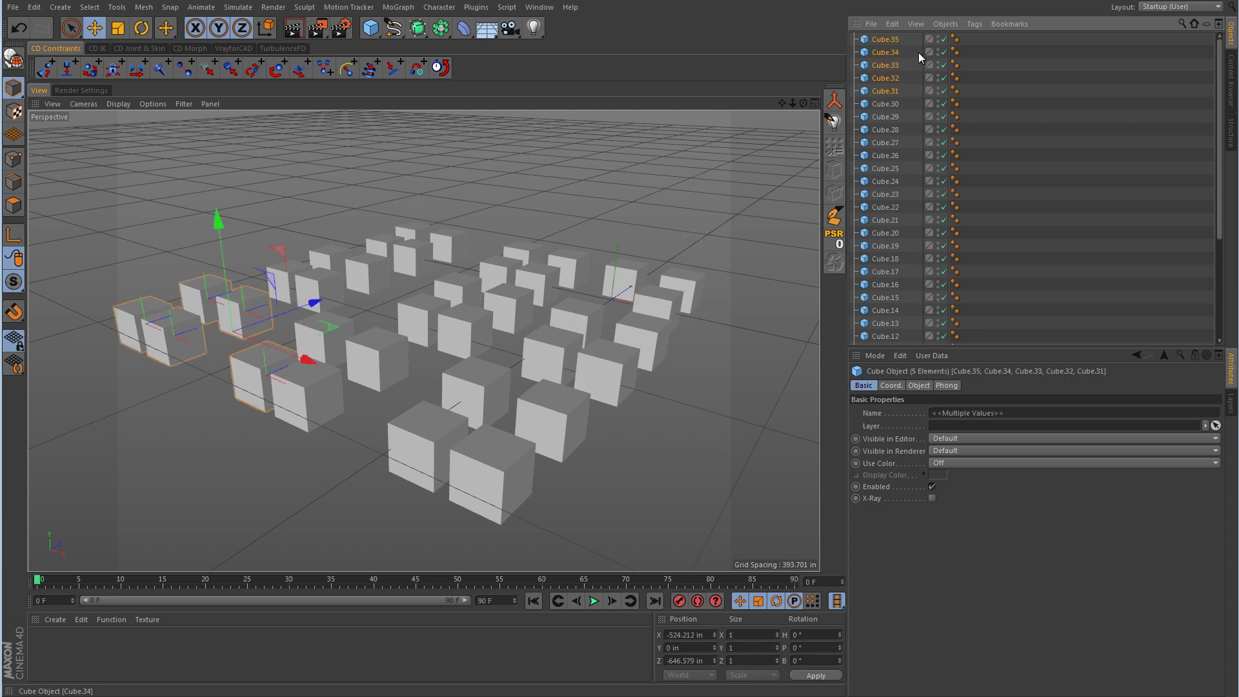
{"action": "key", "text": "alt+g"}
{"action": "left_click_drag", "start_coordinate": [905, 52], "coordinate": [885, 133]}
{"action": "key", "text": "alt+g"}
{"action": "key", "text": "alt+g"}
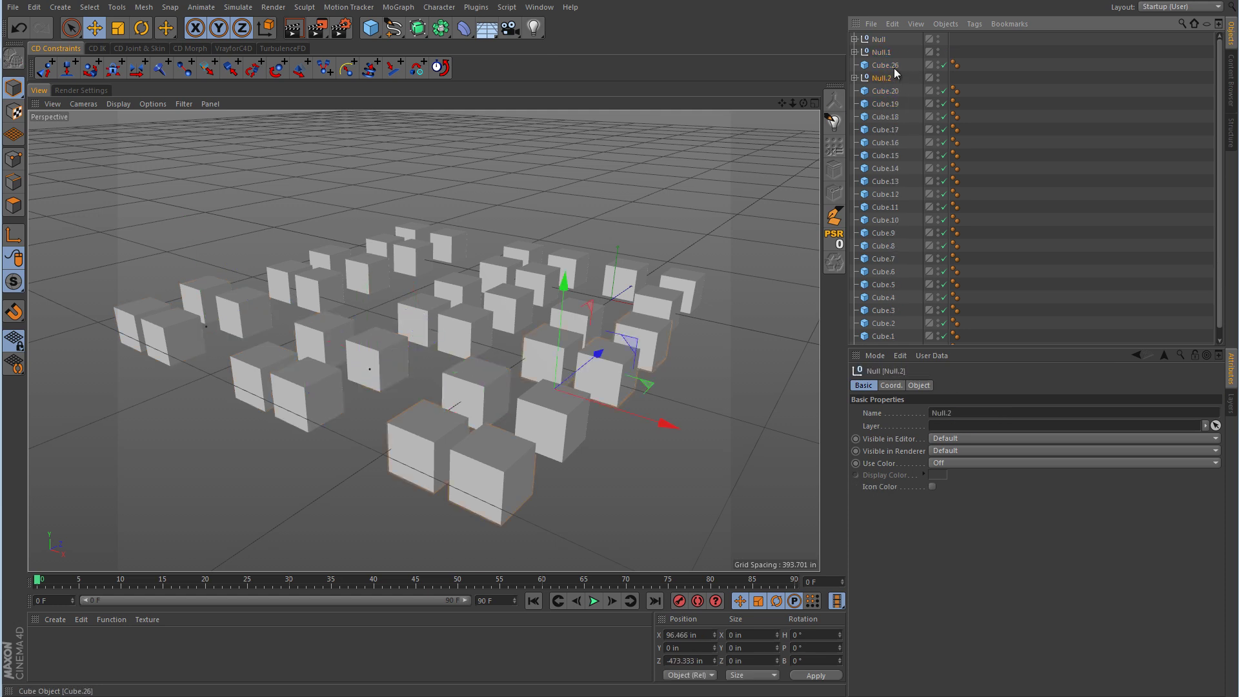
{"action": "left_click_drag", "start_coordinate": [888, 81], "coordinate": [888, 76]}
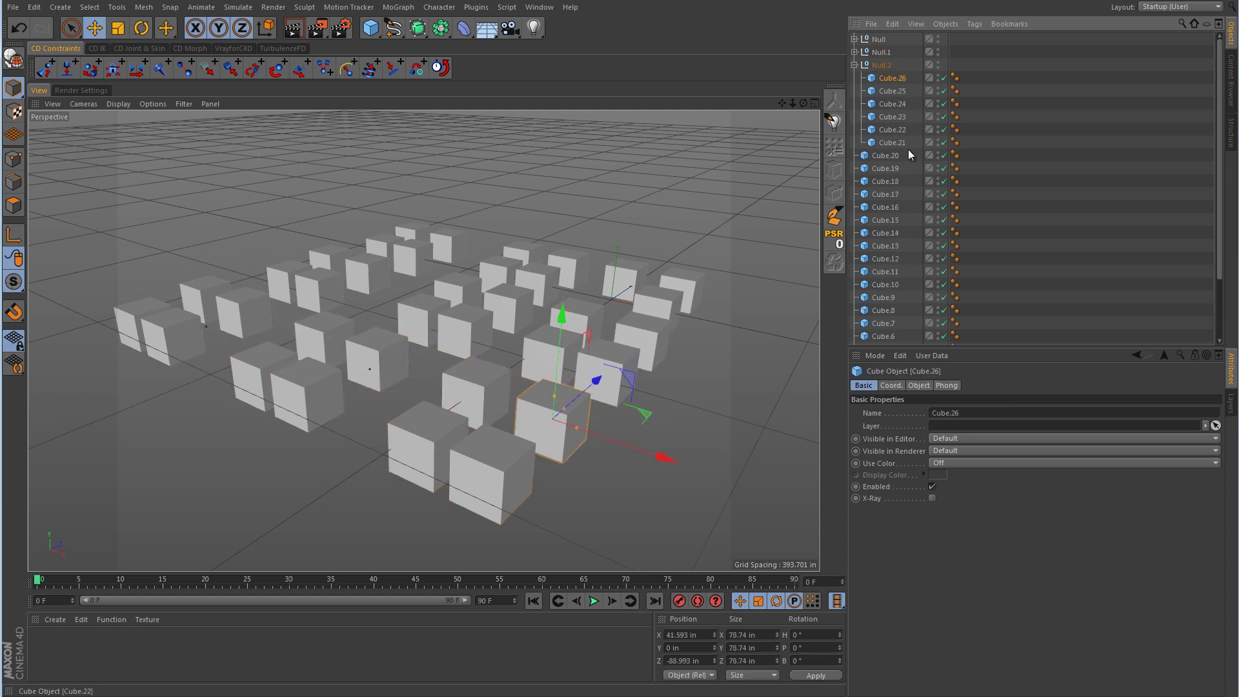
Step: Group Cube.20–Cube.17 and Cube.15–Cube.11 into two nulls, move Cube.16 into the second, and collapse the expanded groups
{"action": "left_click_drag", "start_coordinate": [908, 154], "coordinate": [888, 231]}
{"action": "key", "text": "alt+g"}
{"action": "key", "text": "alt+g"}
{"action": "left_click_drag", "start_coordinate": [884, 183], "coordinate": [883, 181]}
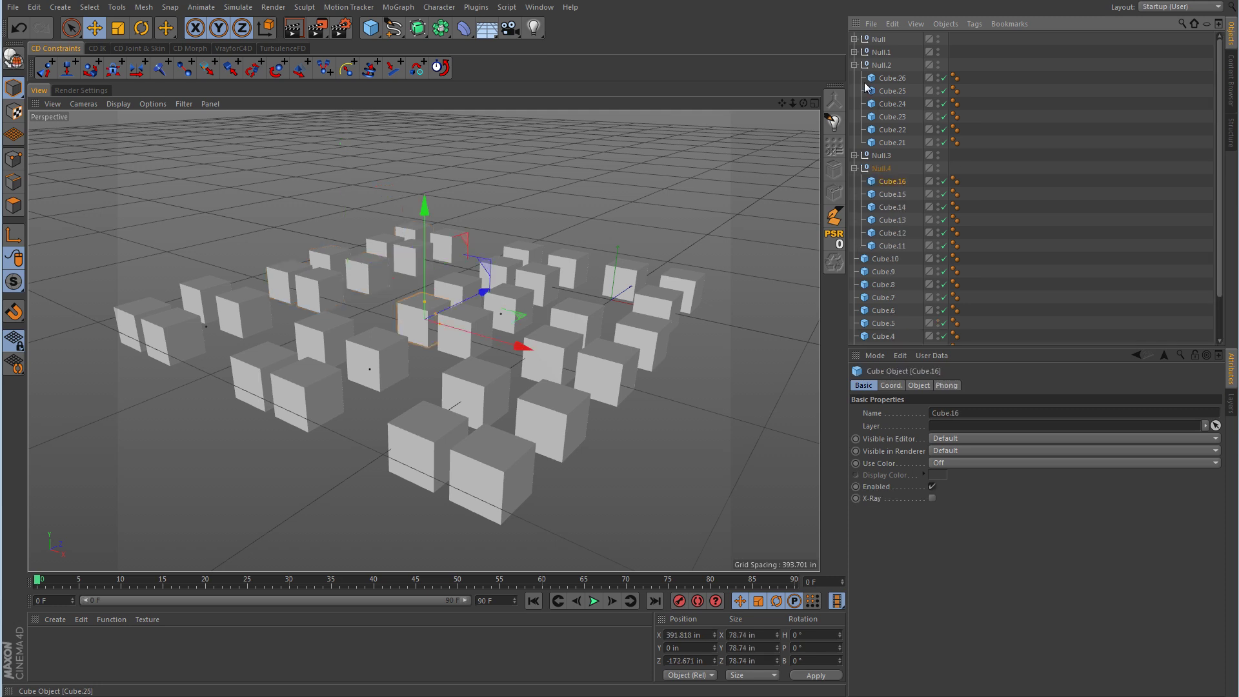
{"action": "left_click", "coordinate": [854, 64]}
{"action": "left_click", "coordinate": [854, 90]}
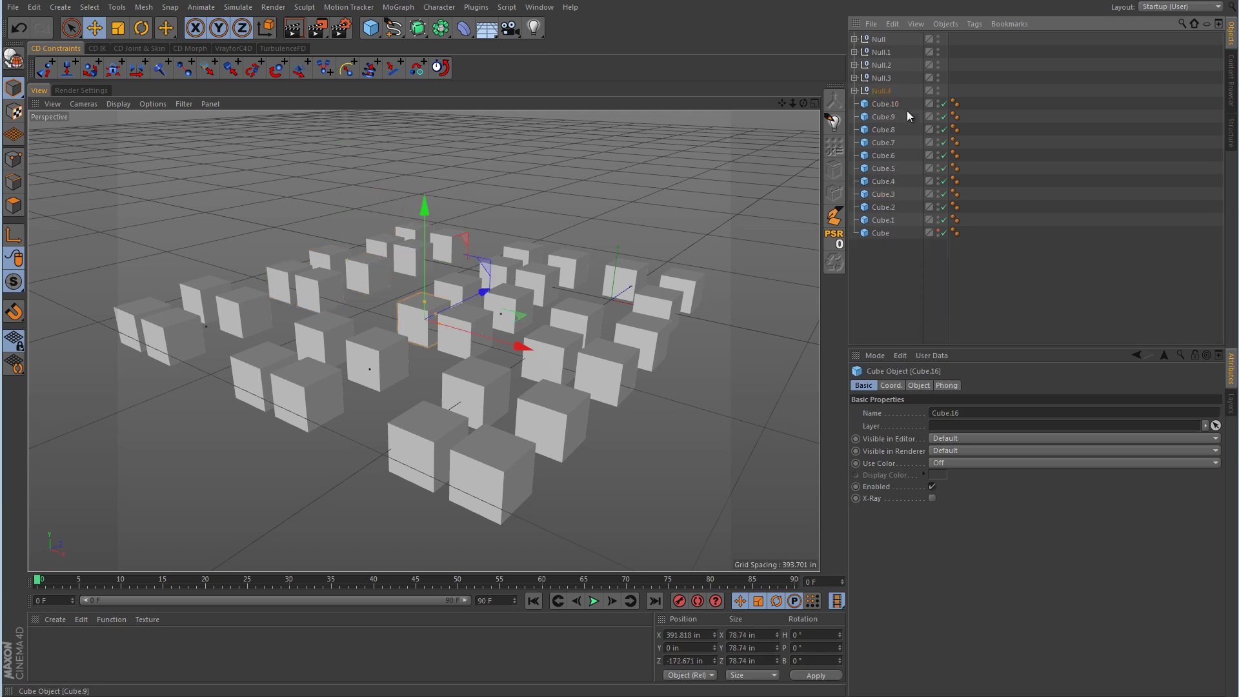
Step: Group the remaining cubes into three more nulls, with Cube through Cube.3 in the last one, and check that last group's contents
{"action": "key", "text": "alt+g"}
{"action": "left_click_drag", "start_coordinate": [904, 104], "coordinate": [879, 173]}
{"action": "key", "text": "alt+g"}
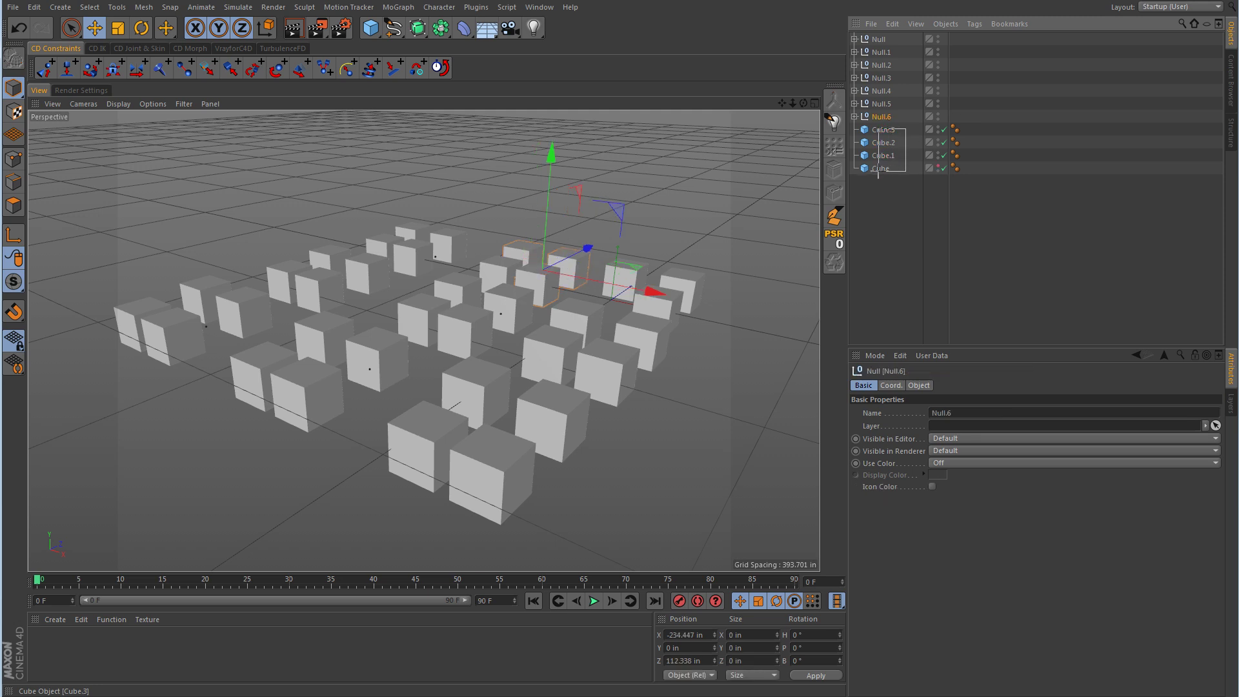
{"action": "key", "text": "alt+g"}
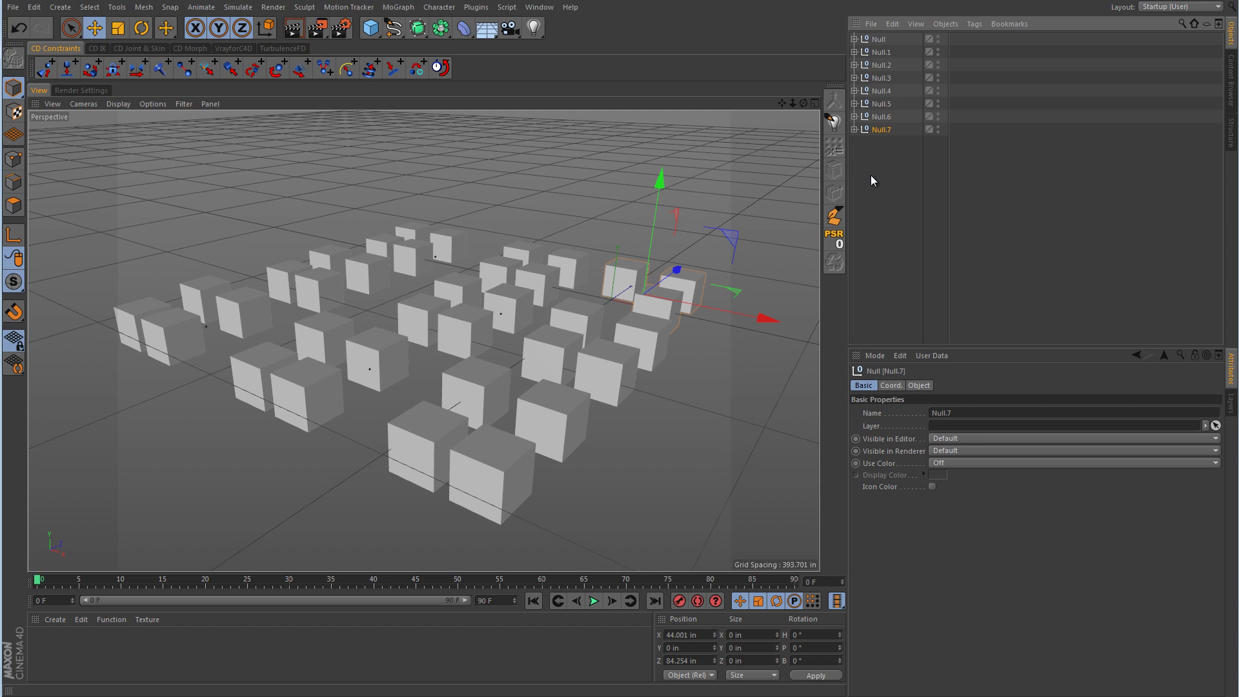
{"action": "left_click", "coordinate": [854, 129]}
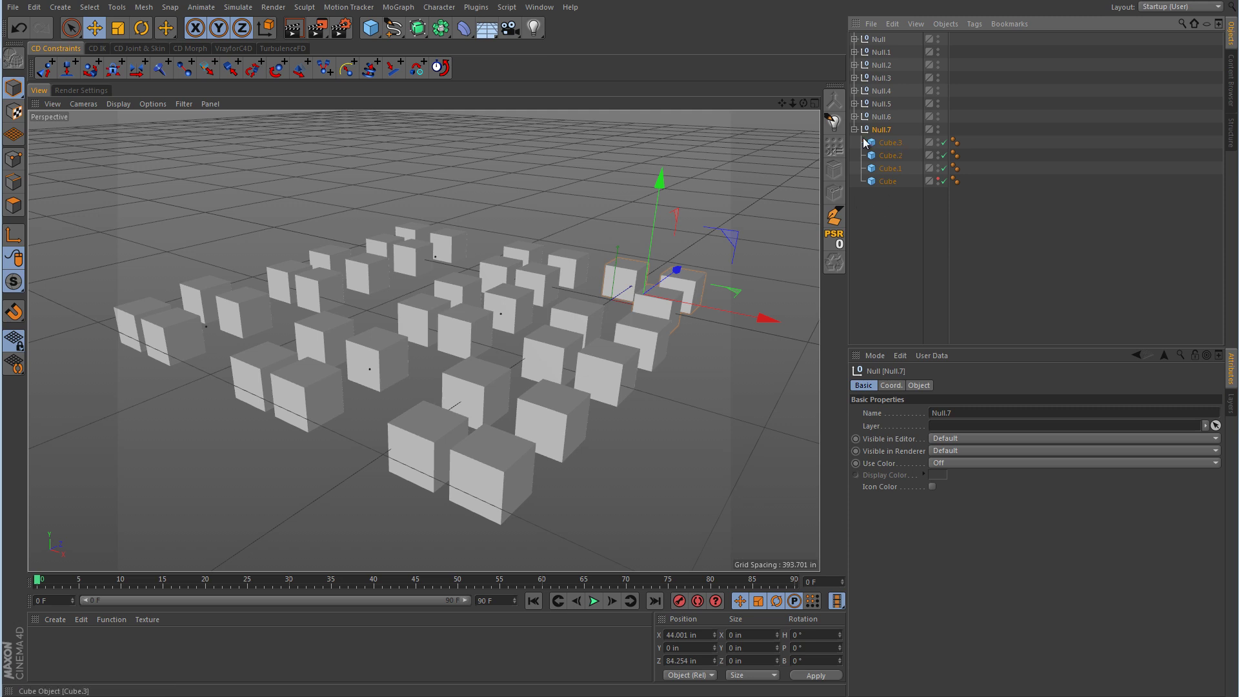
{"action": "left_click", "coordinate": [854, 129]}
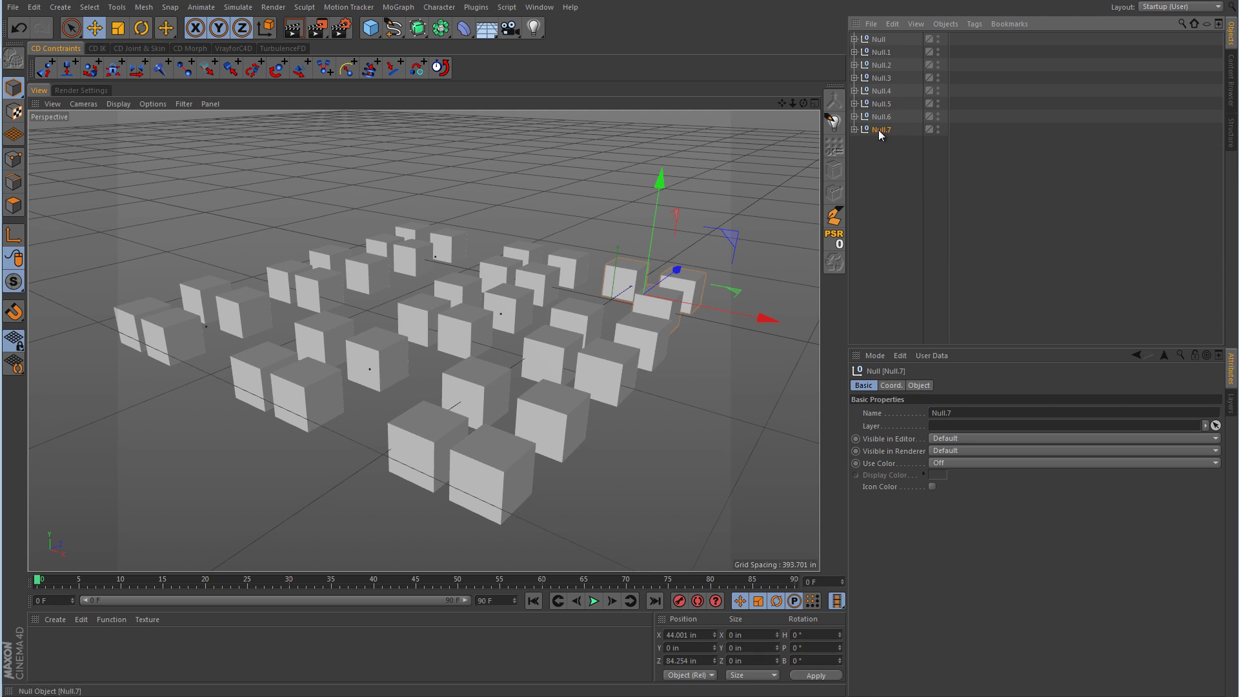
Step: Add an XPresso tag to the null that holds Cube through Cube.3
{"action": "right_click", "coordinate": [881, 130]}
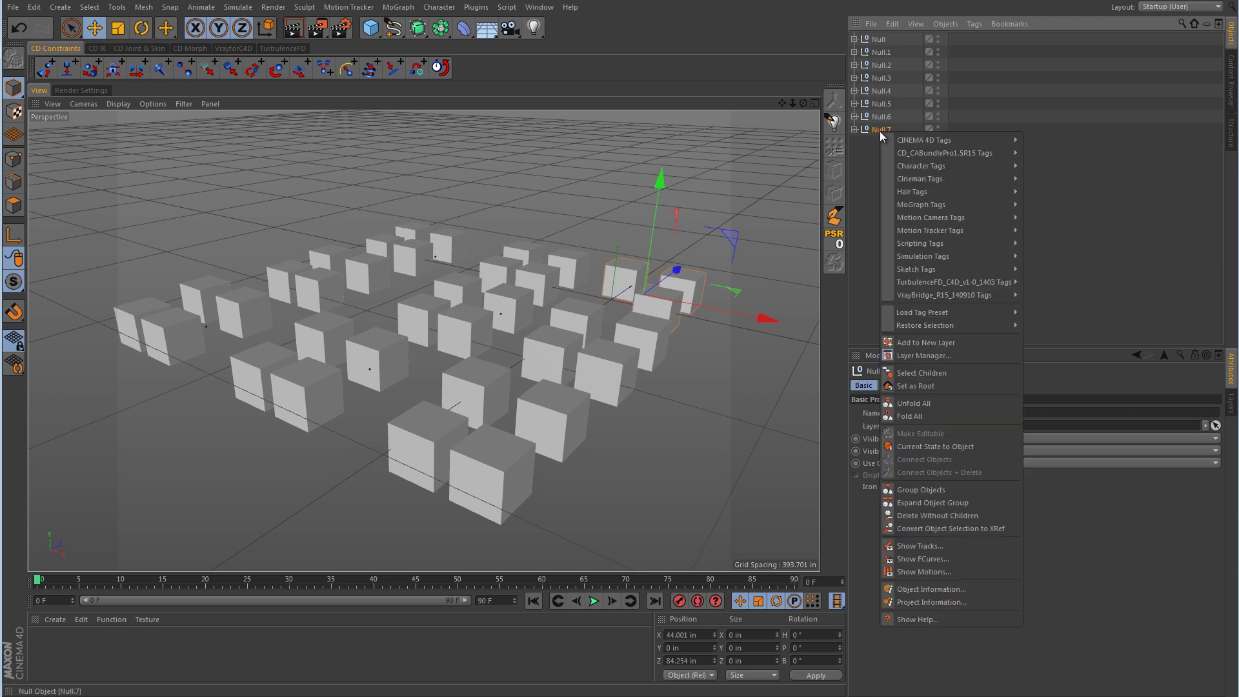
{"action": "mouse_move", "coordinate": [920, 141]}
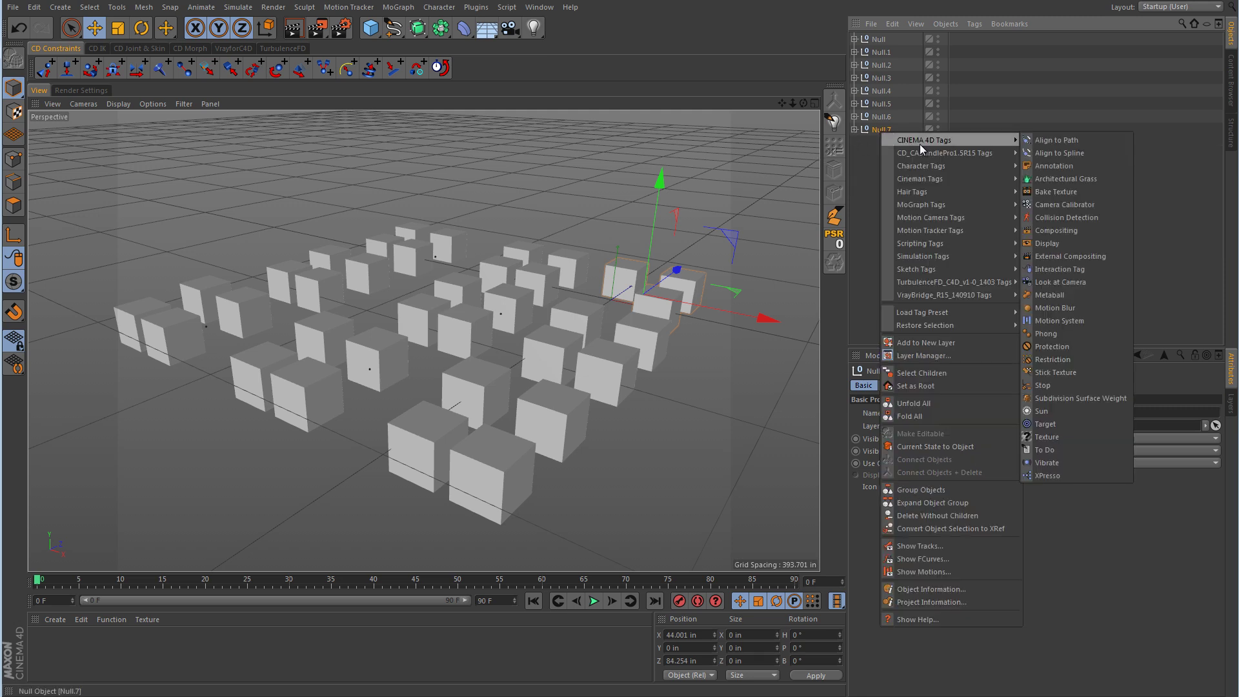
{"action": "left_click", "coordinate": [1048, 476]}
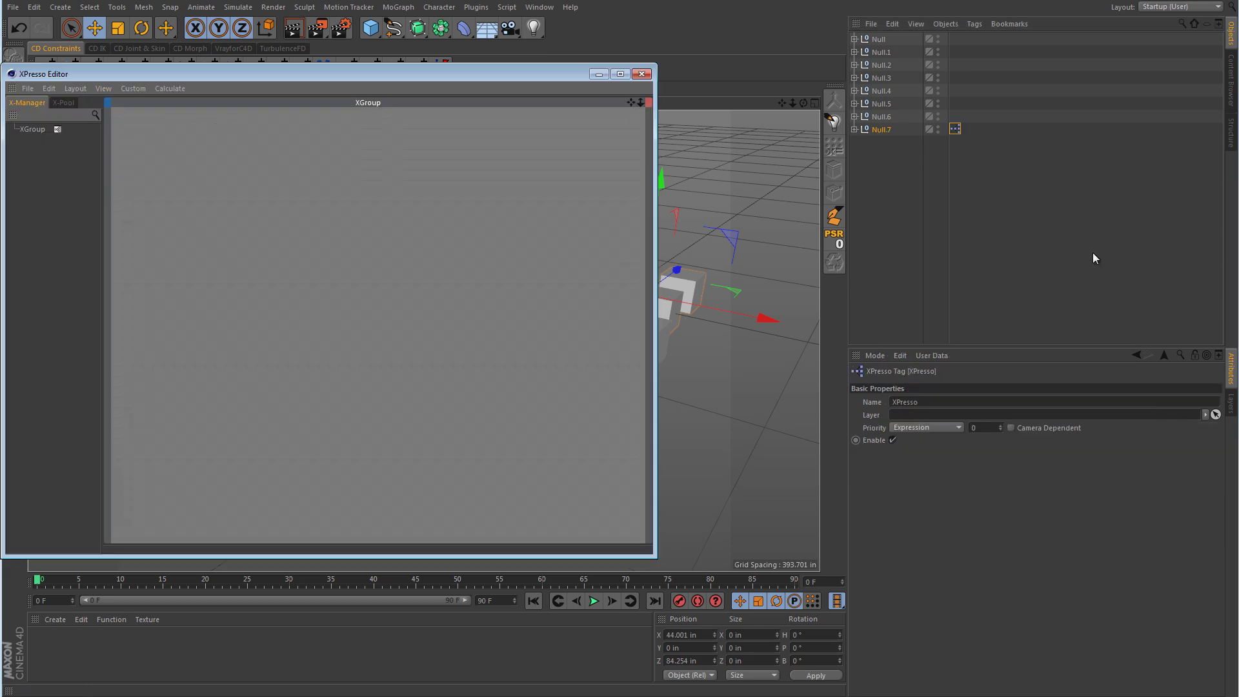
Step: Add a user data entry named On/Off to Null.7, with Boolean as its data type and interface
{"action": "left_click", "coordinate": [883, 130]}
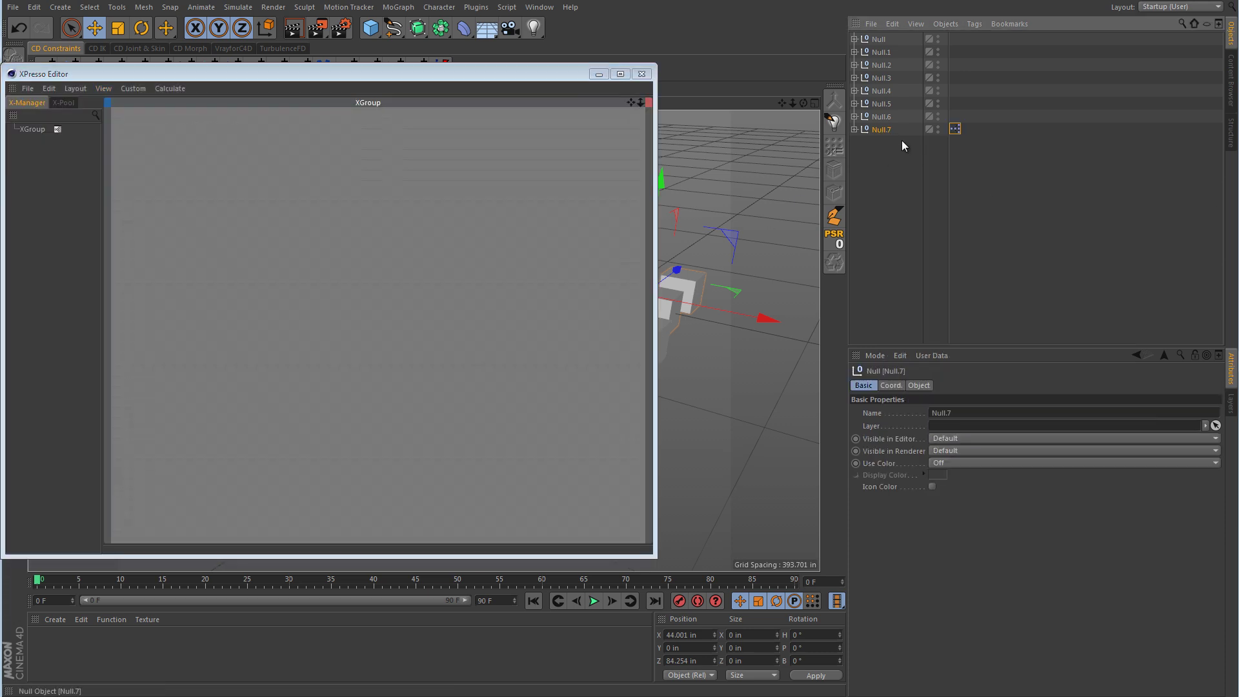
{"action": "left_click", "coordinate": [936, 355]}
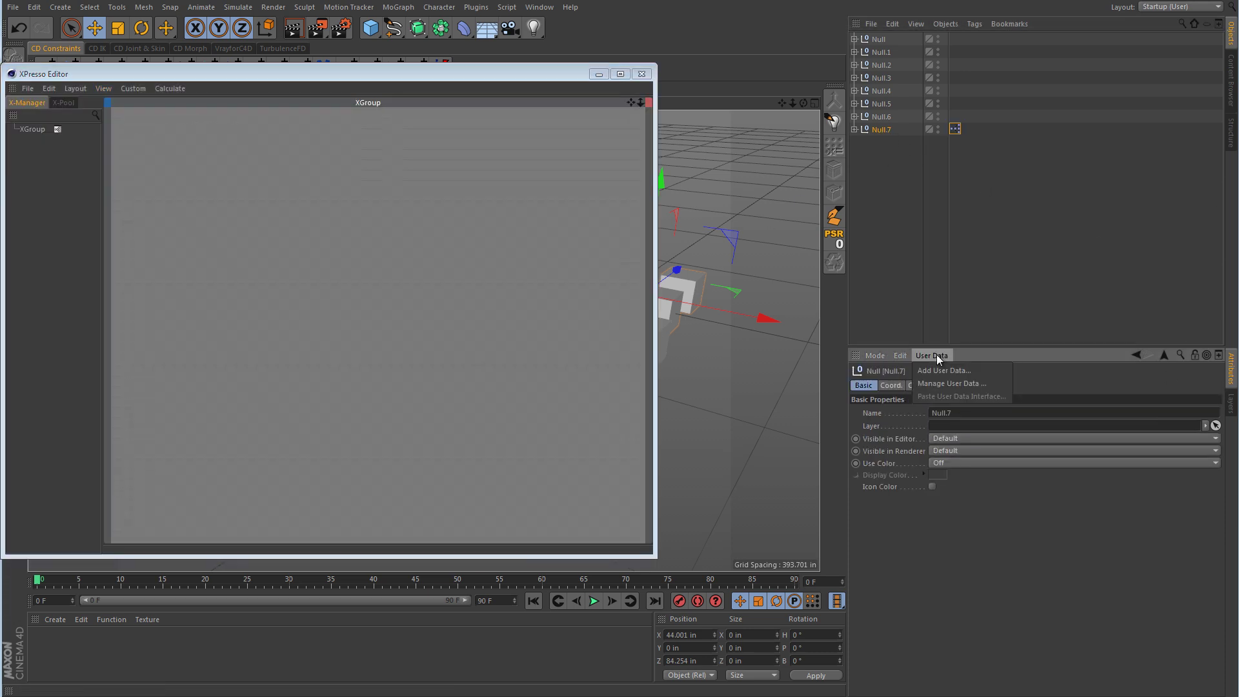
{"action": "left_click", "coordinate": [943, 374]}
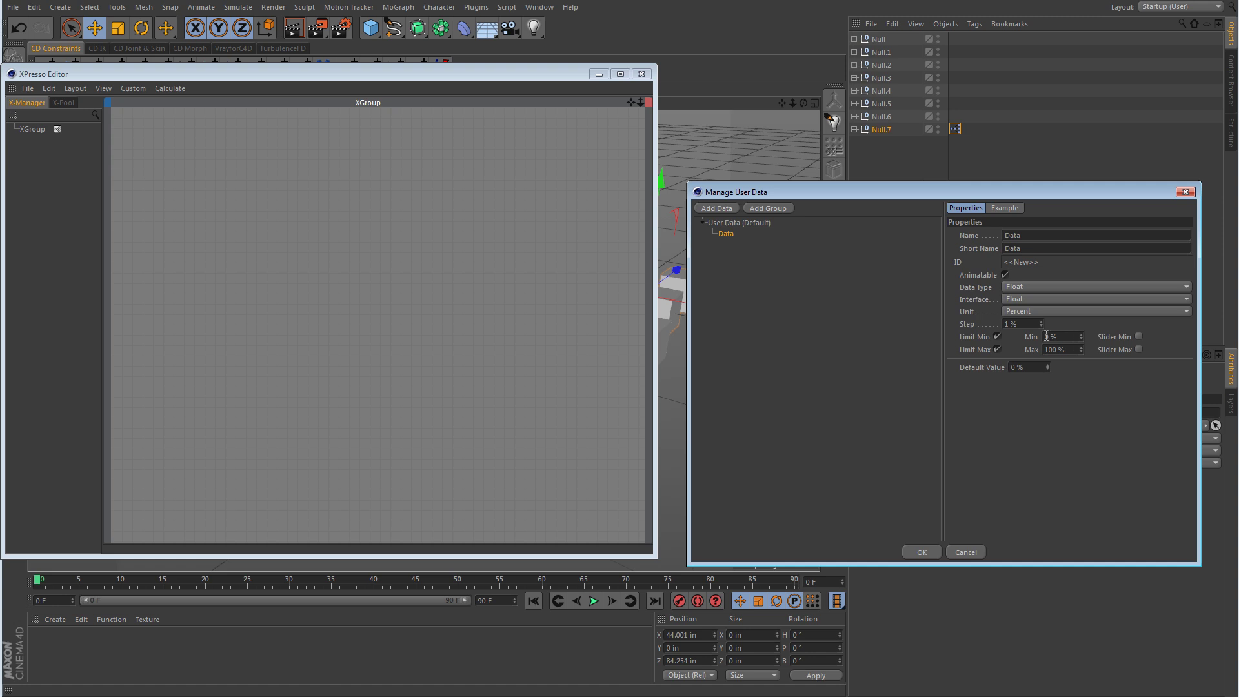
{"action": "double_click", "coordinate": [1022, 236]}
{"action": "left_click", "coordinate": [1017, 288]}
{"action": "left_click", "coordinate": [1027, 301]}
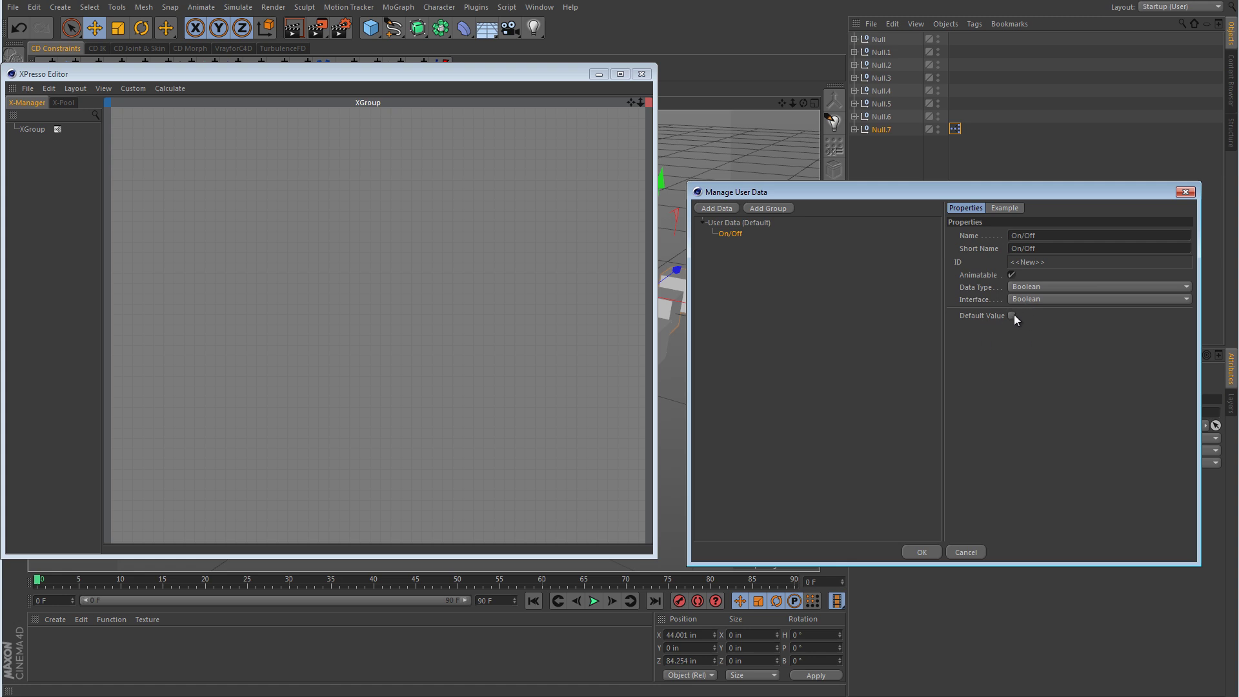
{"action": "left_click", "coordinate": [921, 552]}
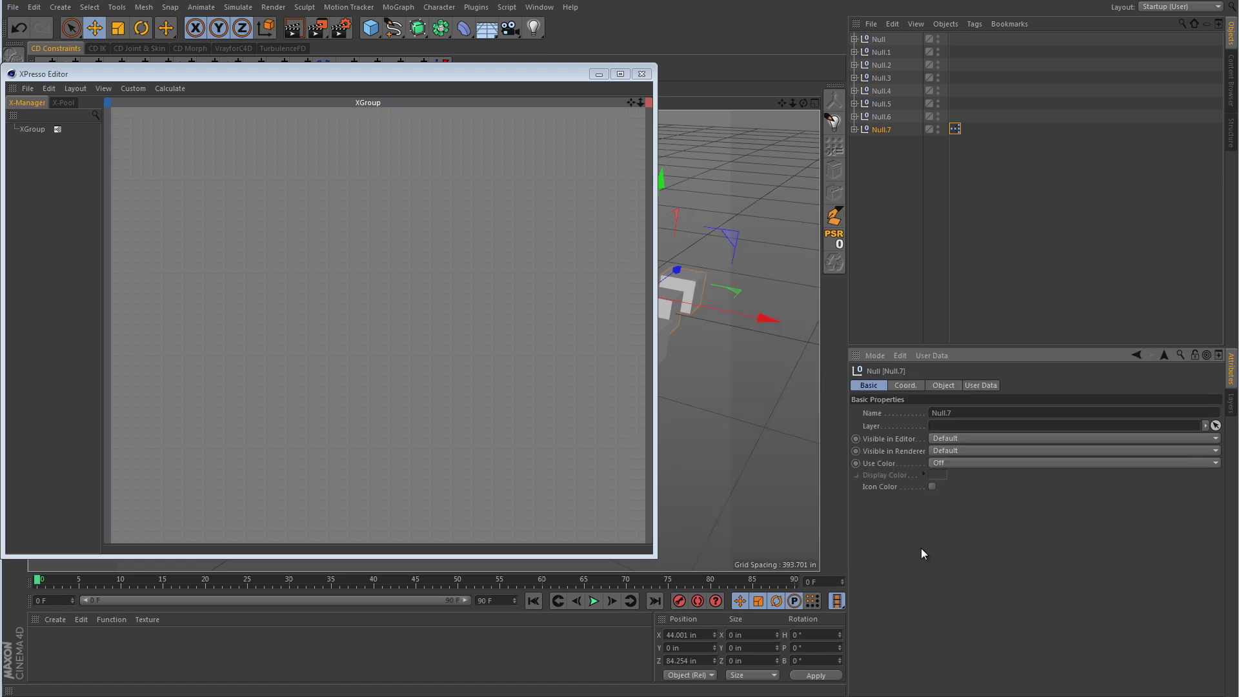
Step: Add Null.7 to the XPresso graph as a node with its On/Off user data as an output port
{"action": "left_click_drag", "start_coordinate": [881, 130], "coordinate": [223, 189]}
{"action": "left_click", "coordinate": [220, 163]}
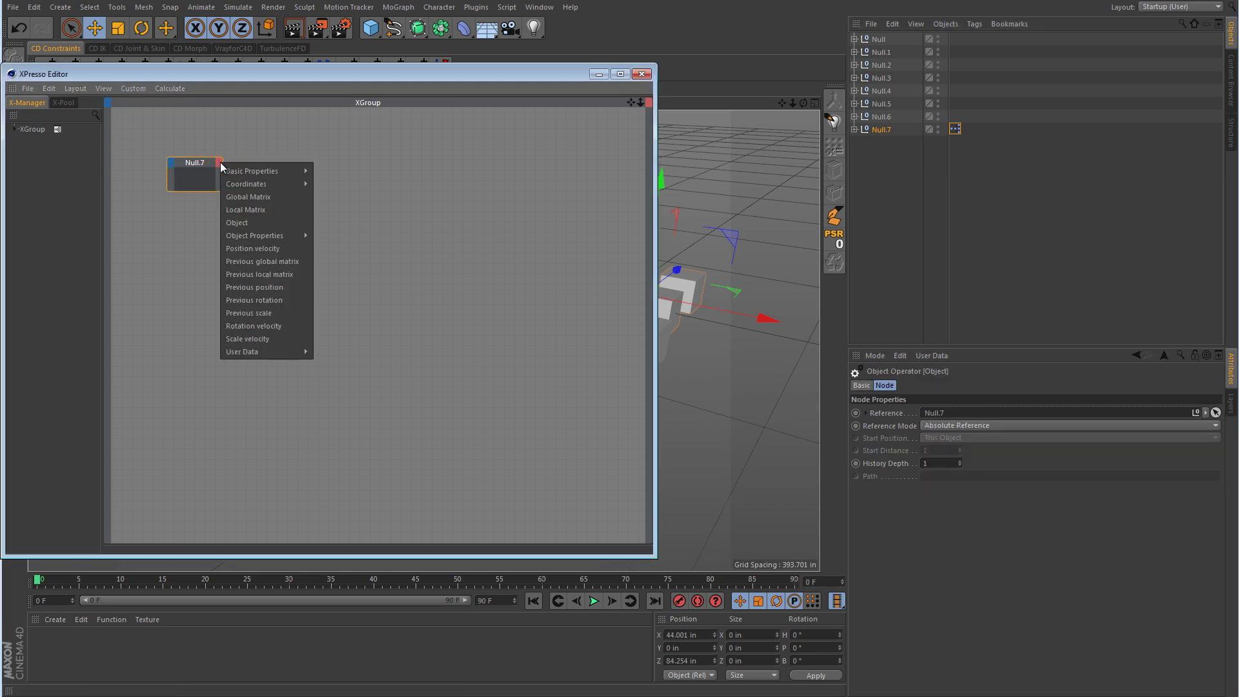
{"action": "mouse_move", "coordinate": [268, 350]}
{"action": "left_click", "coordinate": [329, 352]}
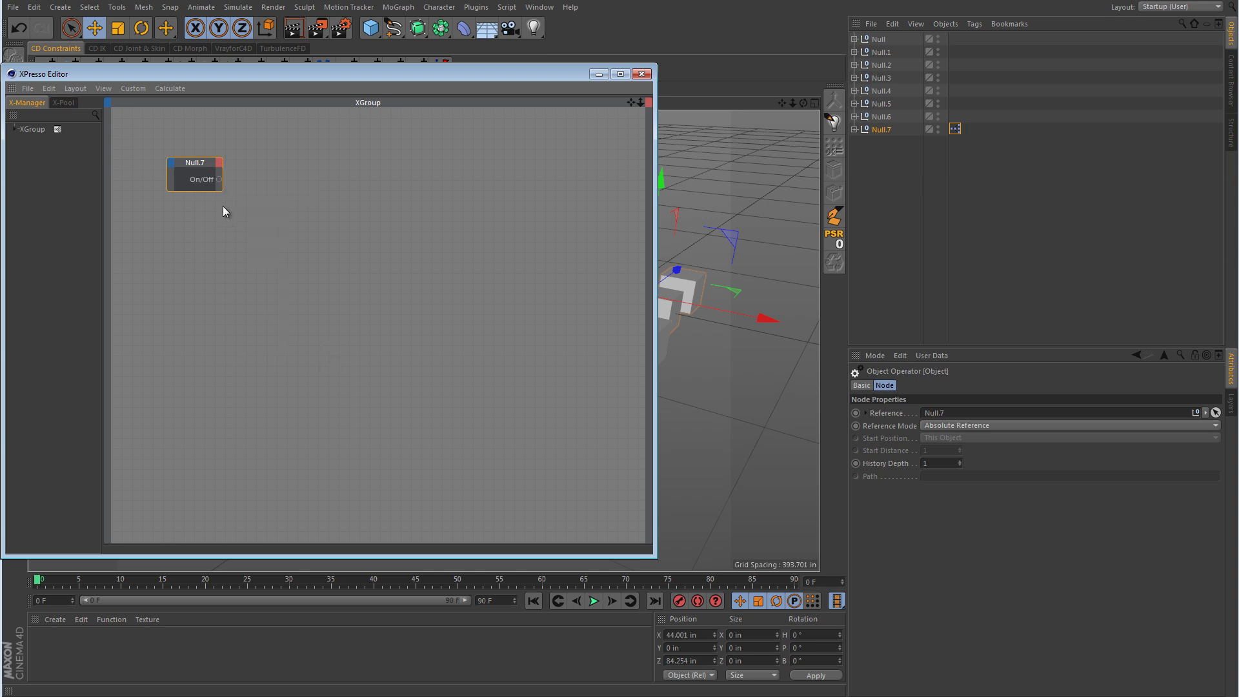
{"action": "left_click_drag", "start_coordinate": [204, 168], "coordinate": [212, 185]}
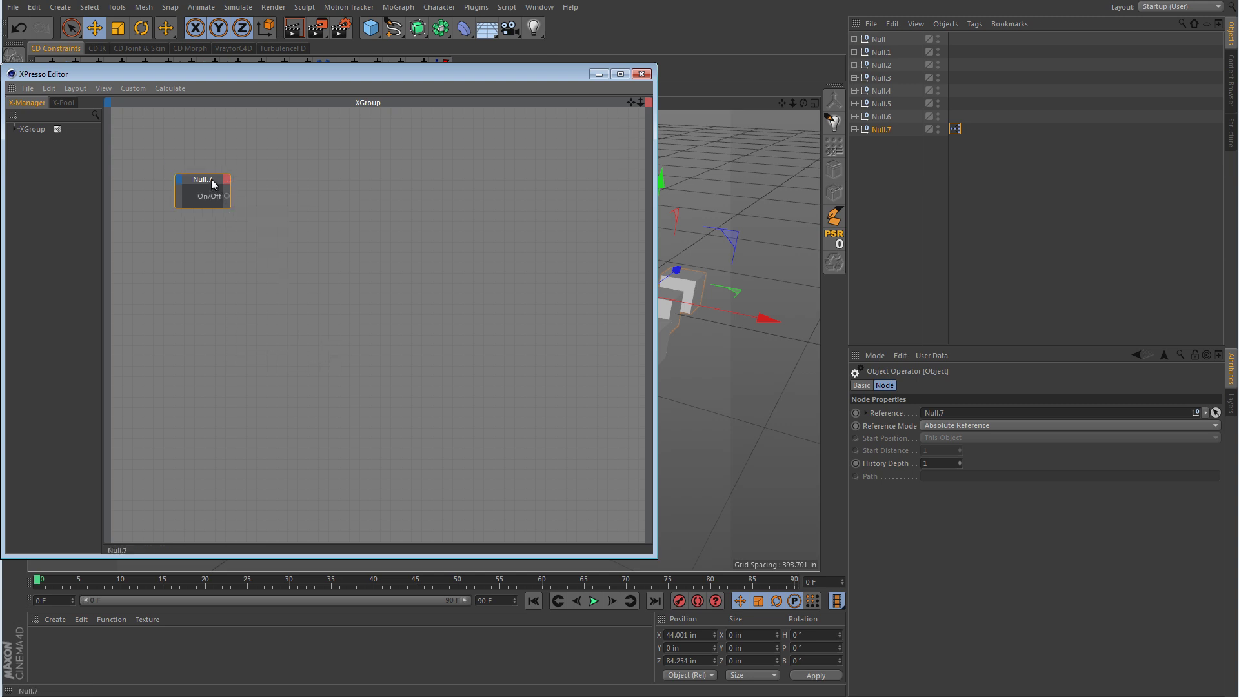
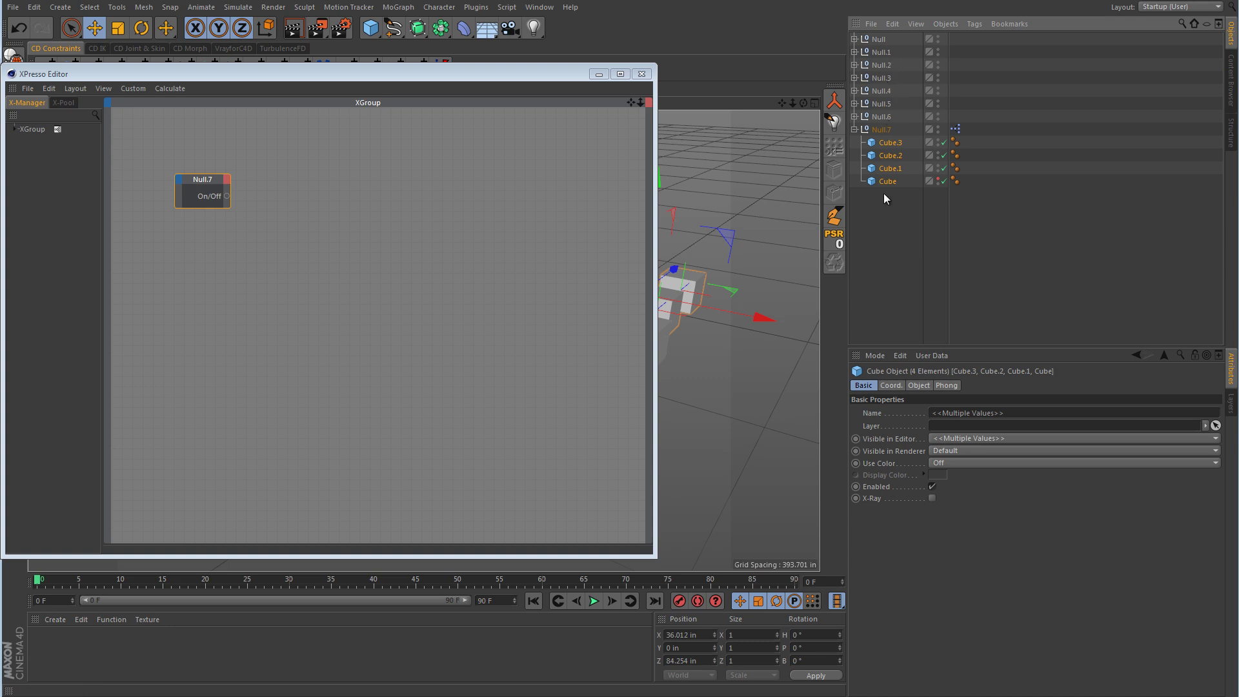
Step: Add Cube.3, Cube.2, Cube.1 and Cube to the graph as nodes and spread them out below one another
{"action": "left_click_drag", "start_coordinate": [796, 210], "coordinate": [421, 339]}
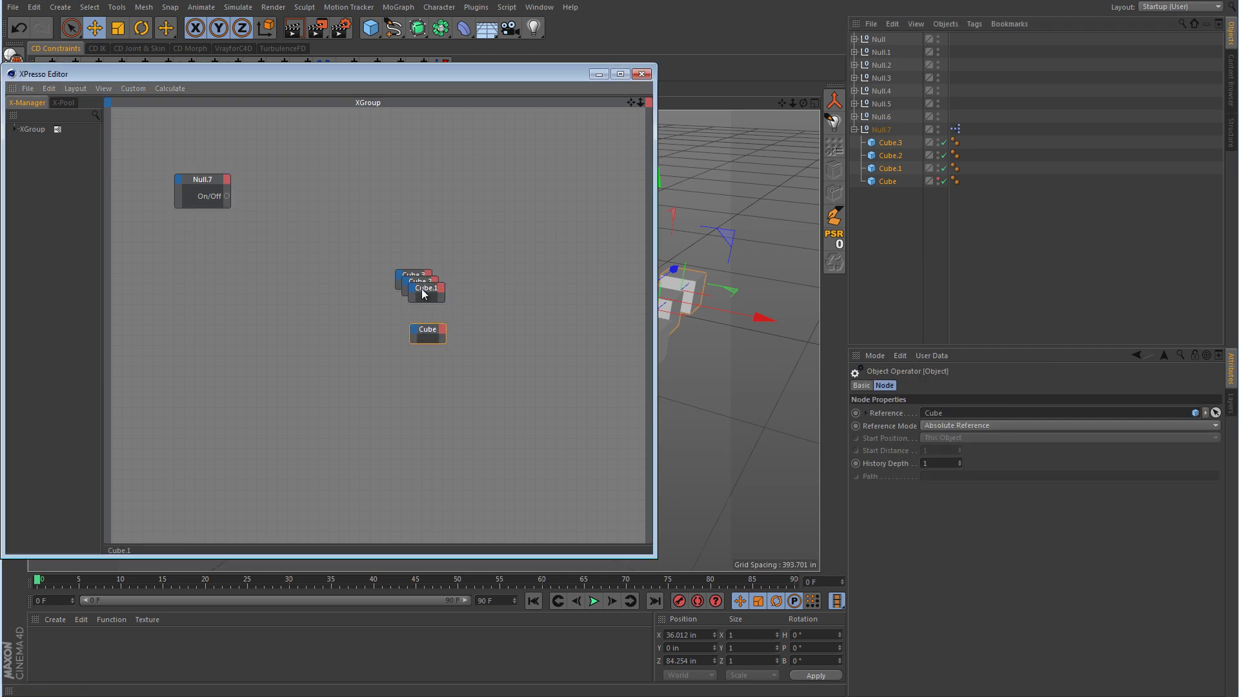
{"action": "left_click_drag", "start_coordinate": [416, 274], "coordinate": [415, 248]}
{"action": "left_click", "coordinate": [430, 296]}
{"action": "left_click_drag", "start_coordinate": [429, 296], "coordinate": [423, 313]}
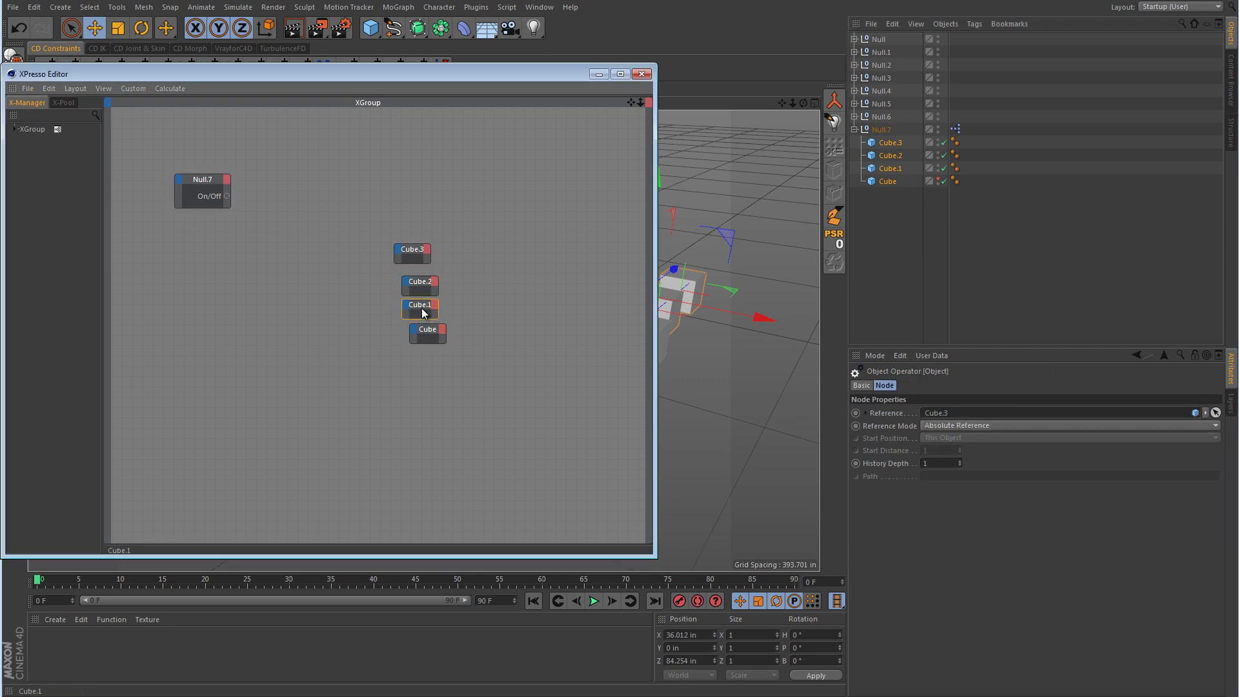
Step: Add a Visible in Editor input port to the Cube and Cube.1 nodes
{"action": "left_click", "coordinate": [412, 328]}
{"action": "mouse_move", "coordinate": [436, 336]}
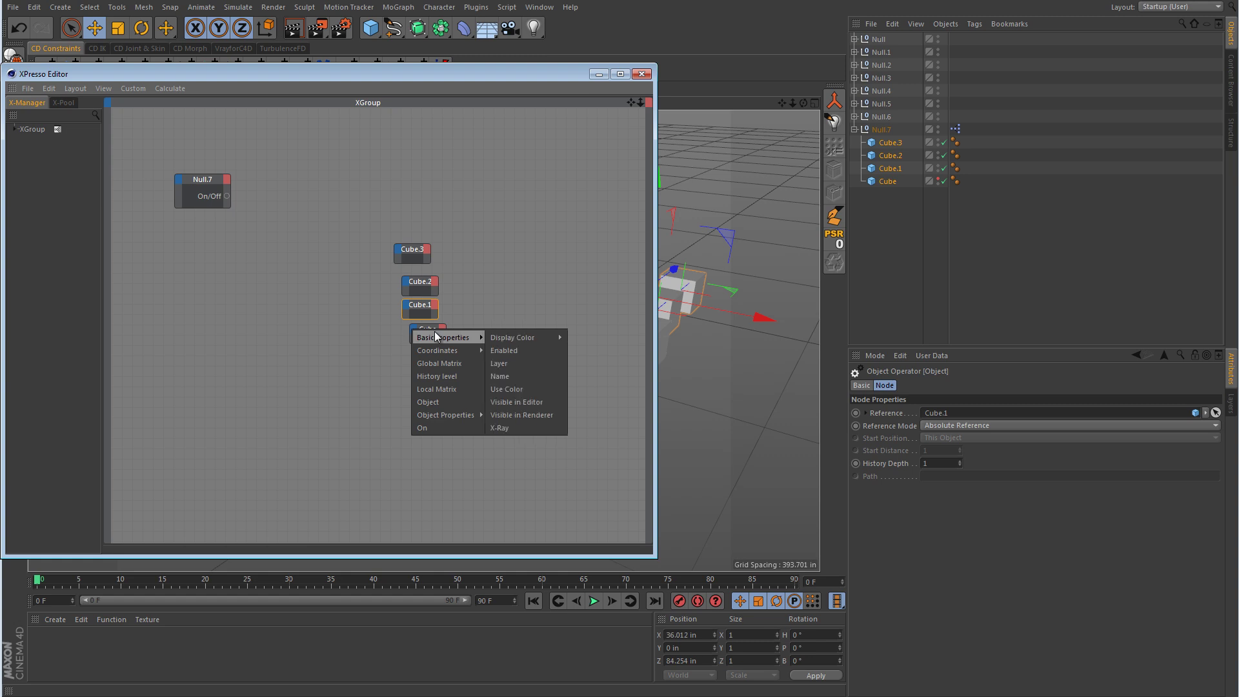
{"action": "left_click", "coordinate": [524, 403]}
{"action": "left_click", "coordinate": [407, 305]}
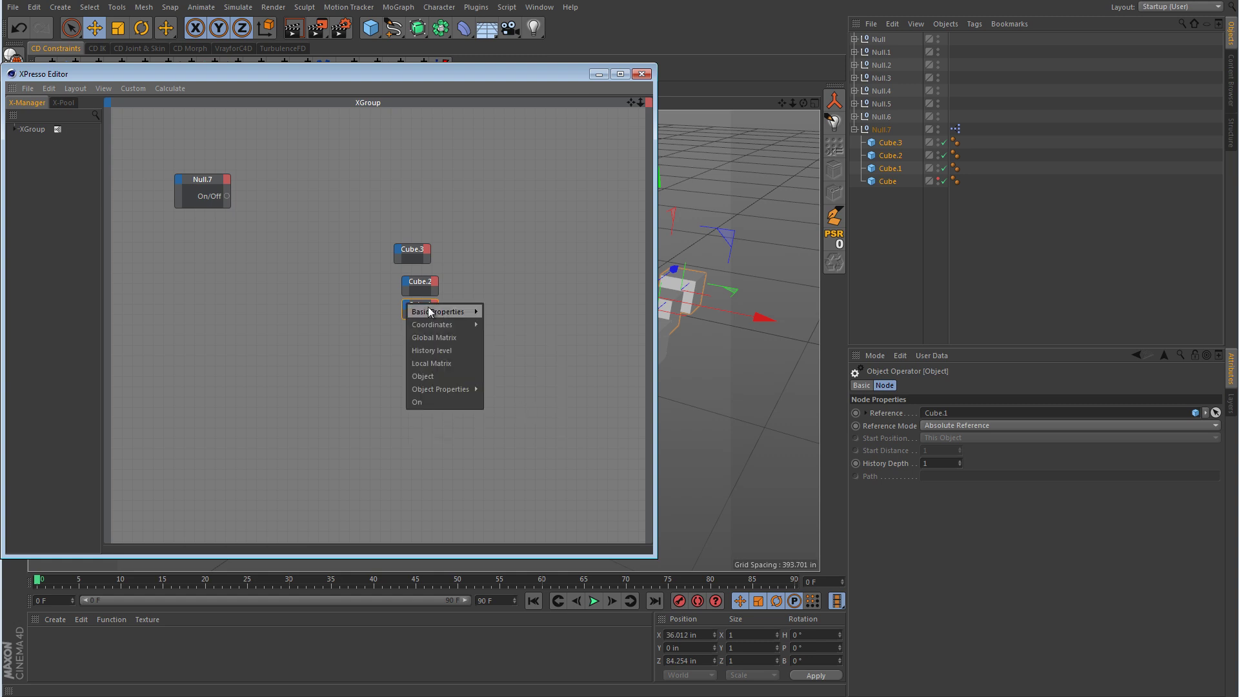
{"action": "mouse_move", "coordinate": [445, 312]}
{"action": "left_click", "coordinate": [520, 377]}
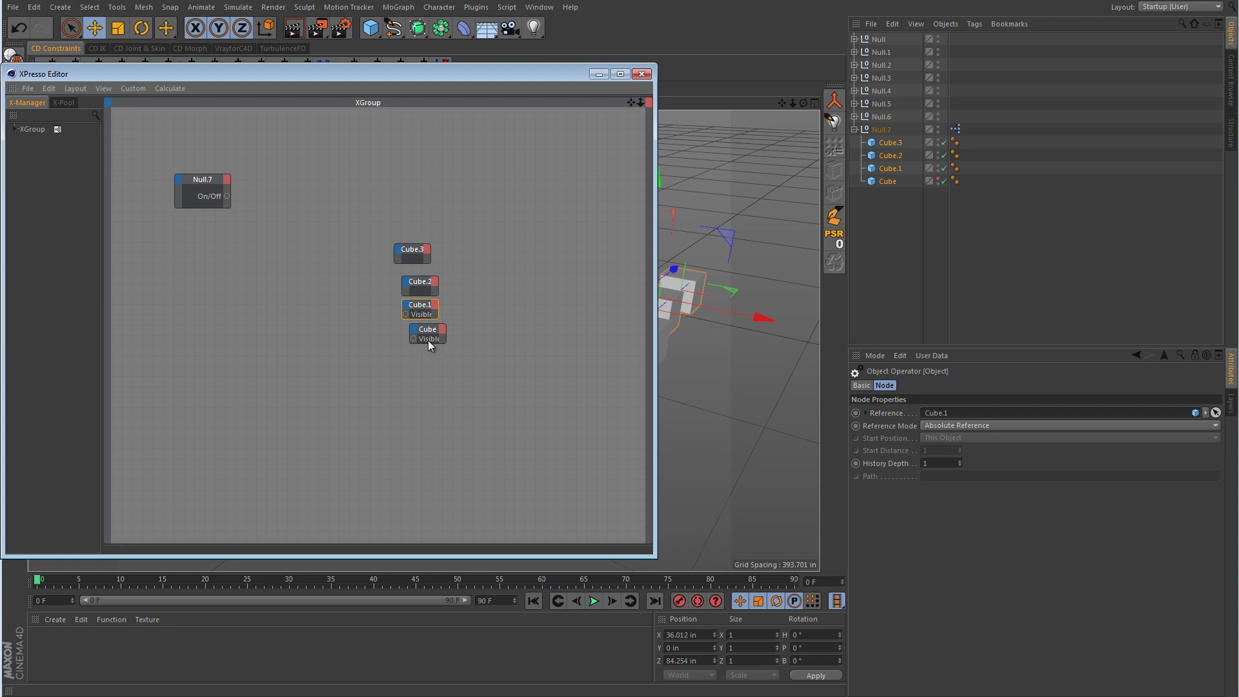
Step: Expand Null.6, Null.5 and Null.2 and add Cube.6, Cube.10–Cube.7 and Cube.26–Cube.22 to the graph as nodes
{"action": "left_click", "coordinate": [855, 116]}
{"action": "left_click_drag", "start_coordinate": [891, 130], "coordinate": [558, 169]}
{"action": "left_click", "coordinate": [854, 103]}
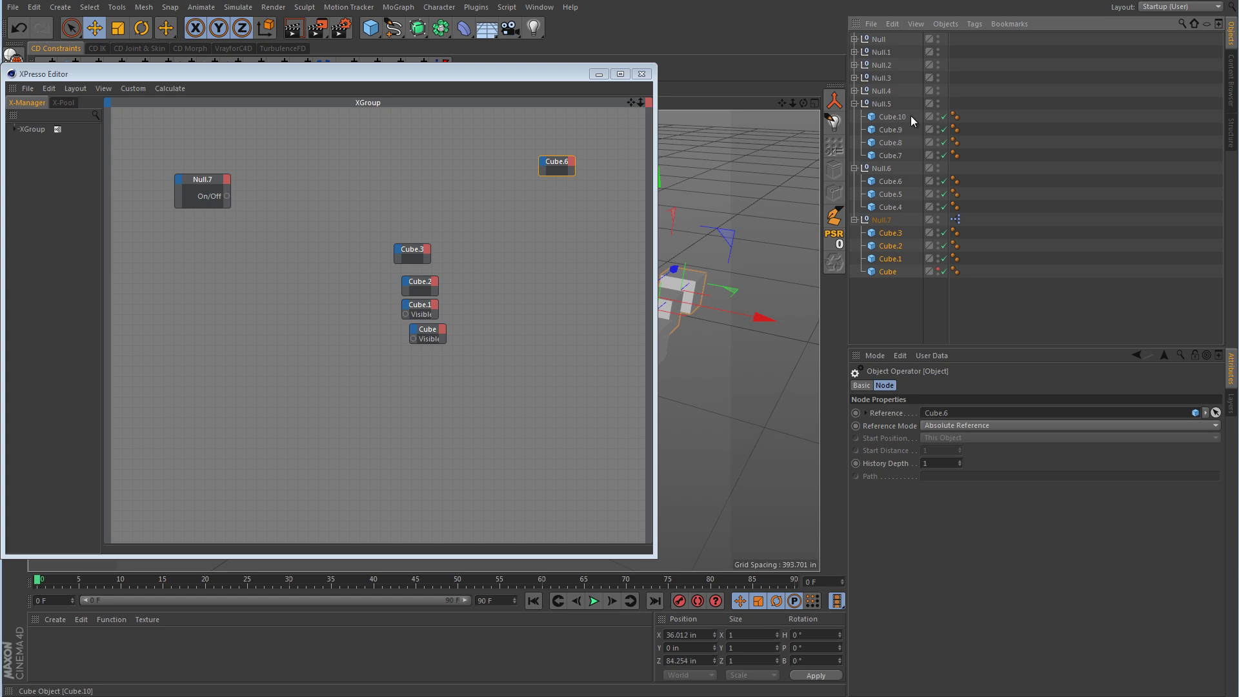
{"action": "left_click_drag", "start_coordinate": [911, 114], "coordinate": [465, 135]}
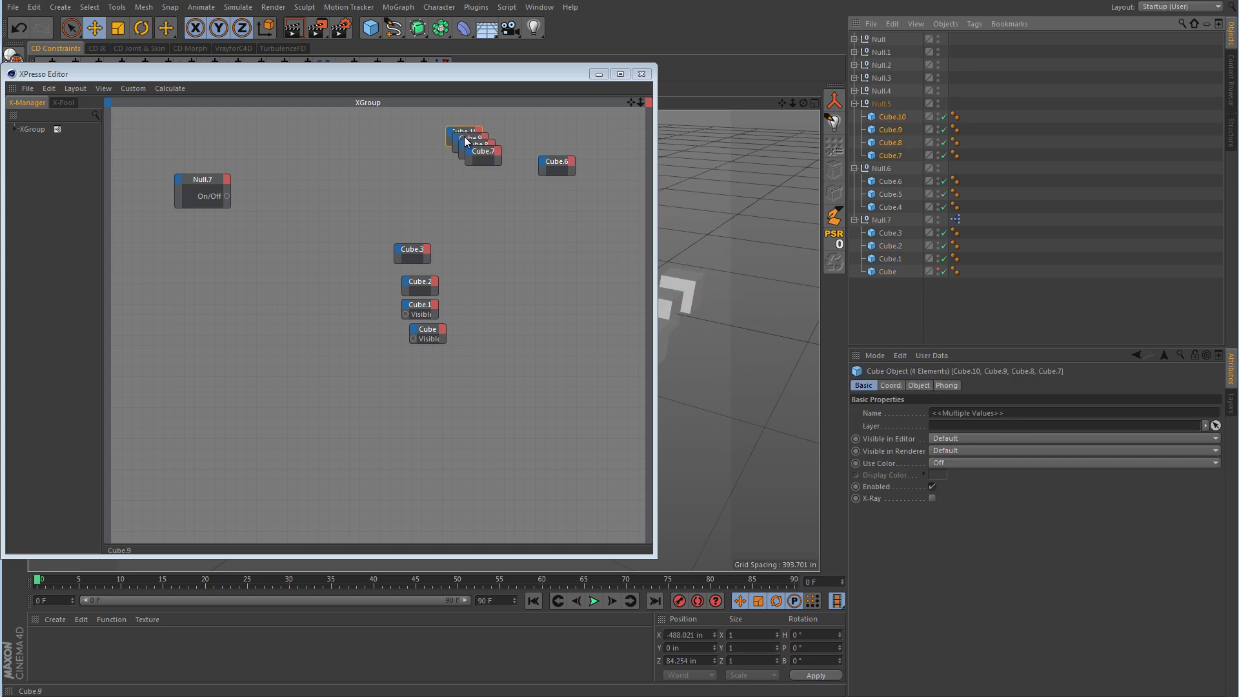
{"action": "left_click", "coordinate": [854, 65]}
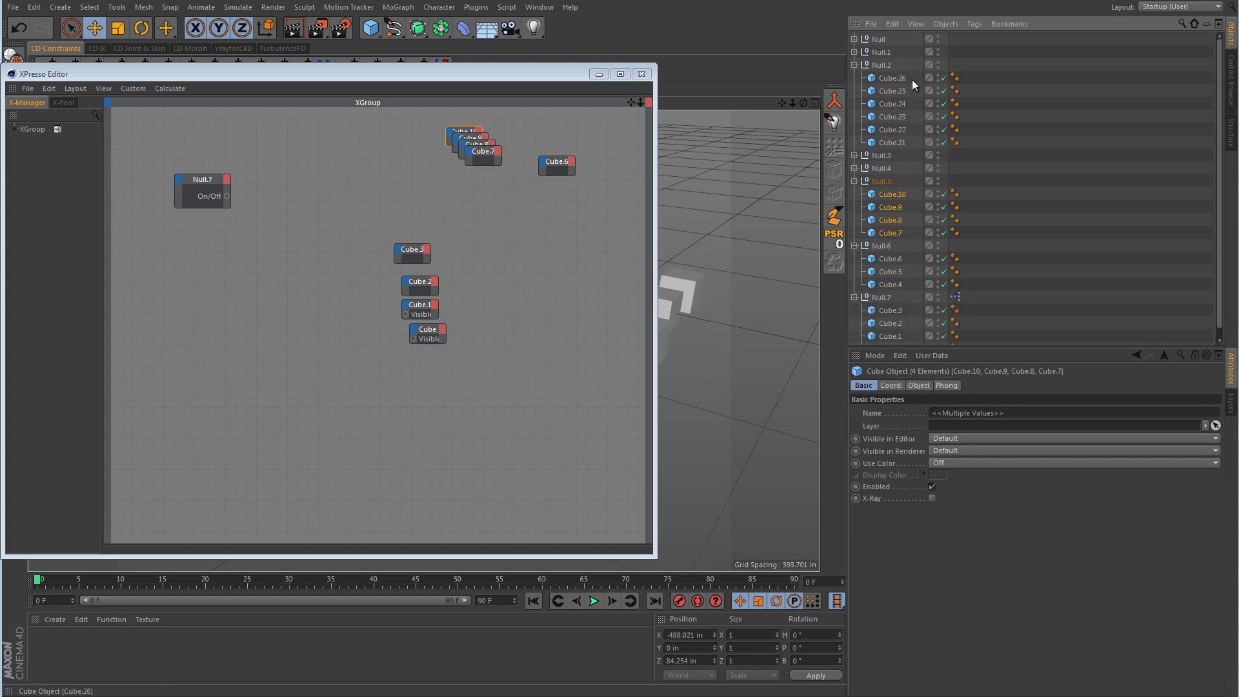
{"action": "left_click_drag", "start_coordinate": [892, 130], "coordinate": [491, 245]}
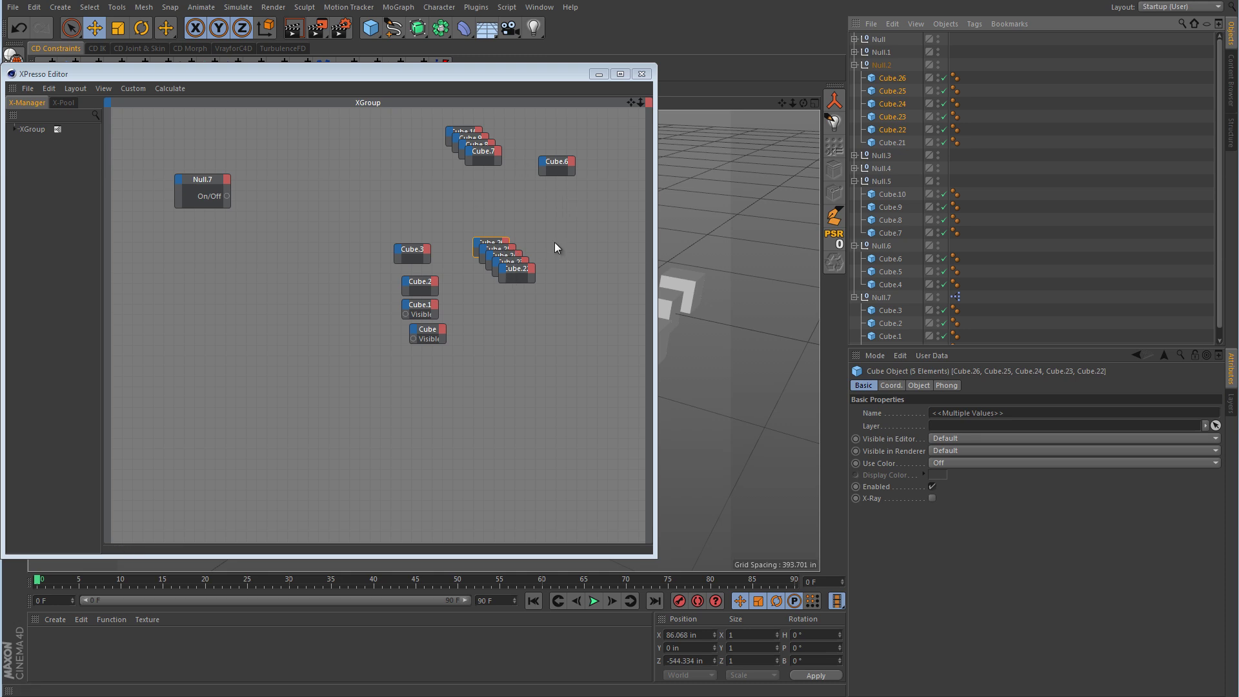
Step: Add a Visible in Editor input port to the Cube.22 node, and delete all cube nodes from the graph, keeping Null.7
{"action": "right_click", "coordinate": [503, 270]}
{"action": "mouse_move", "coordinate": [560, 277]}
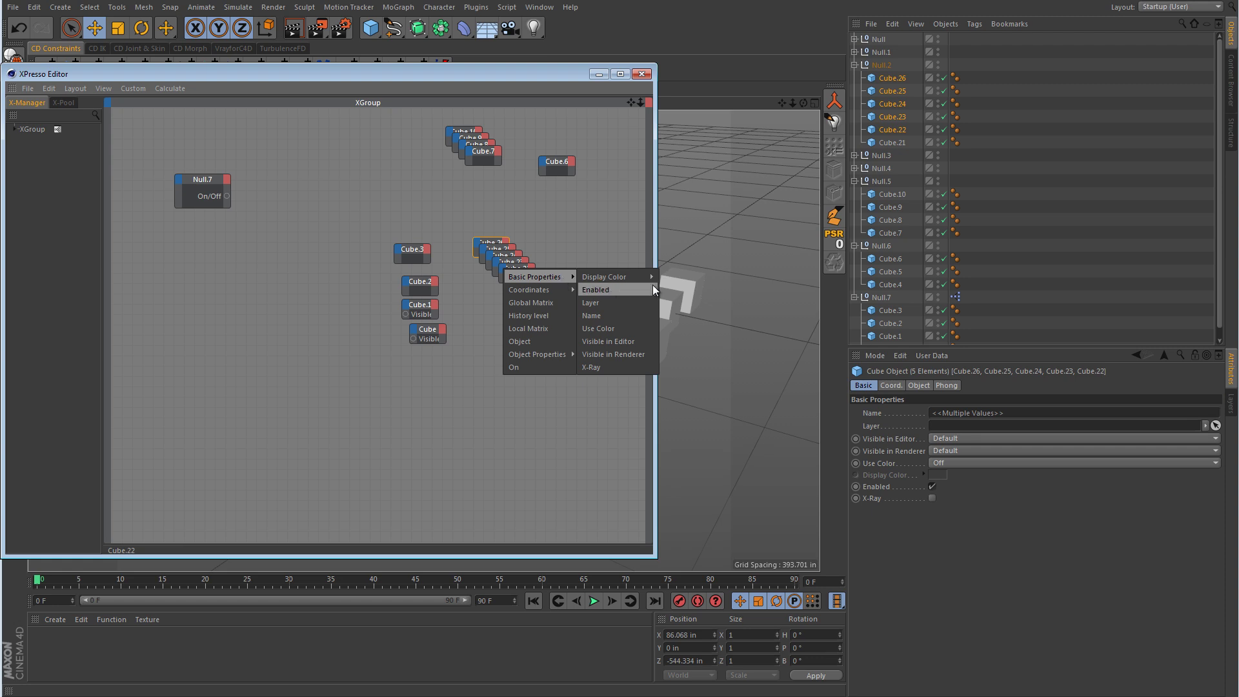
{"action": "left_click", "coordinate": [634, 341]}
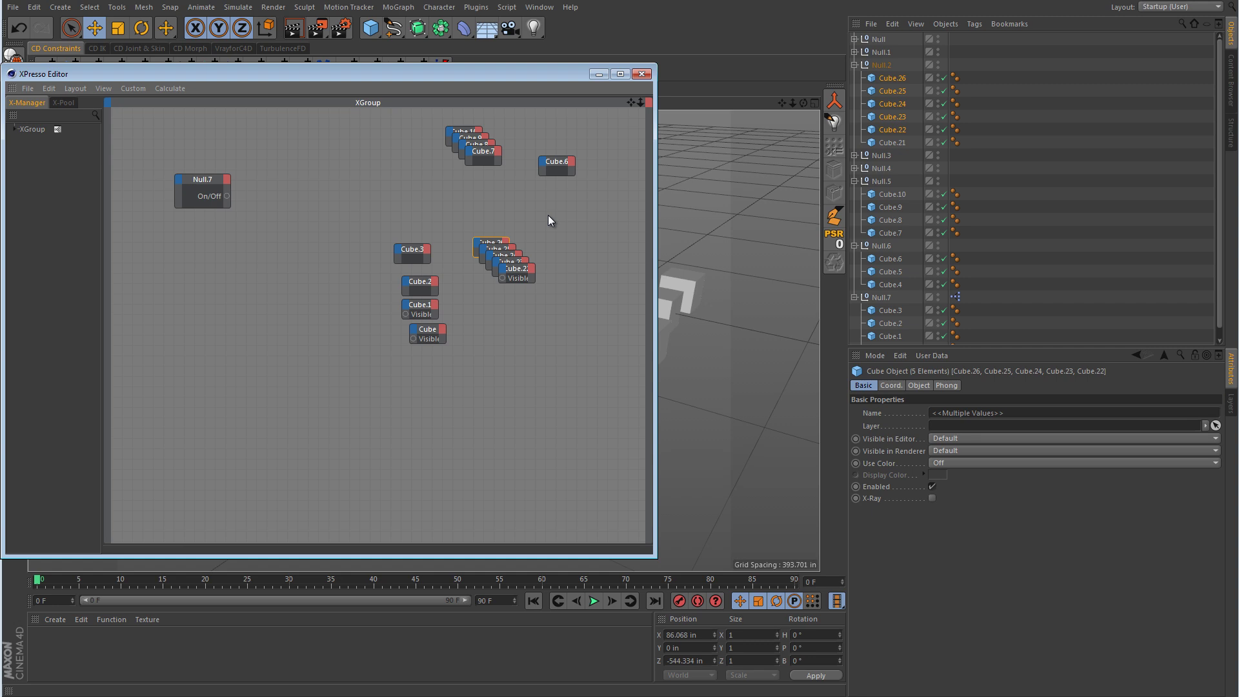
{"action": "left_click_drag", "start_coordinate": [598, 129], "coordinate": [424, 362]}
{"action": "key", "text": "Delete"}
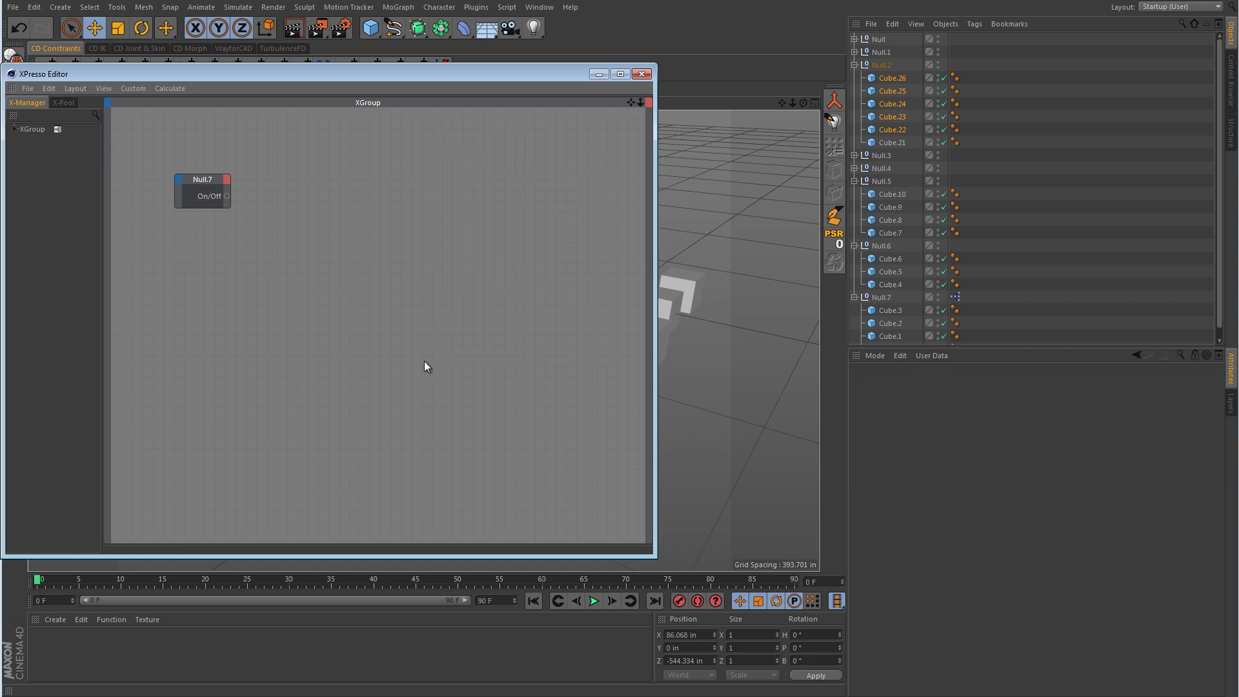
Step: Add an Iteration node to the graph and place it above the Null.7 node
{"action": "right_click", "coordinate": [295, 247]}
{"action": "mouse_move", "coordinate": [317, 258]}
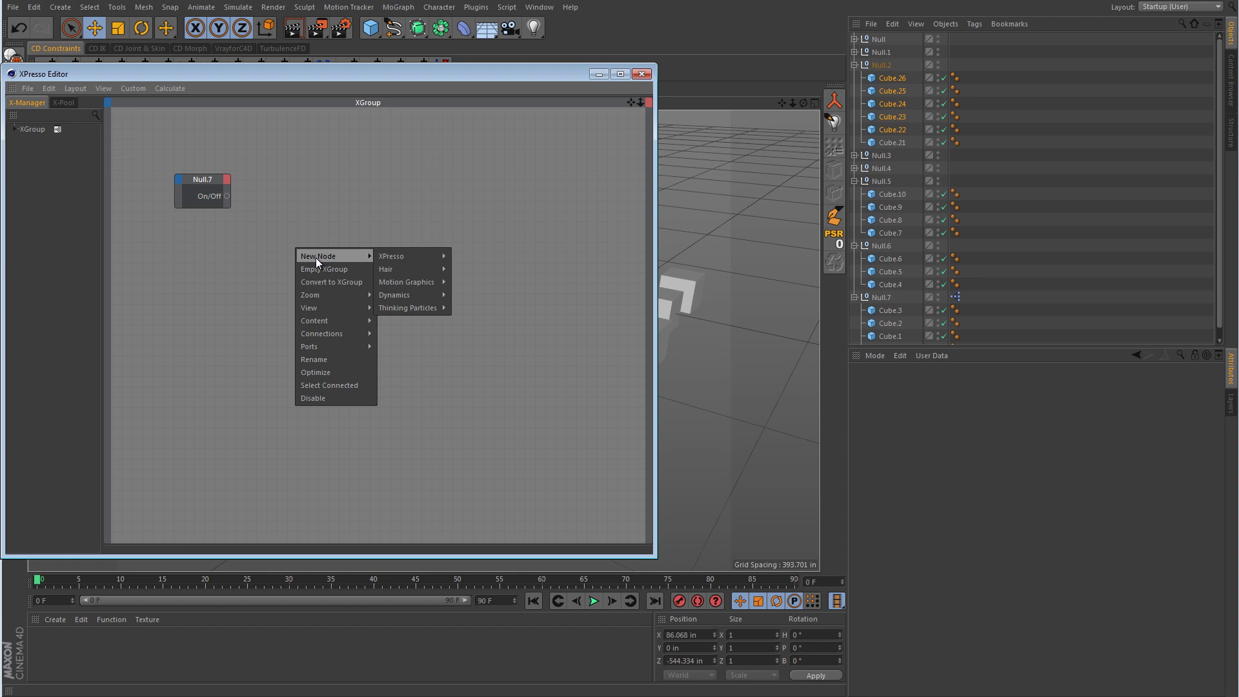
{"action": "mouse_move", "coordinate": [387, 257]}
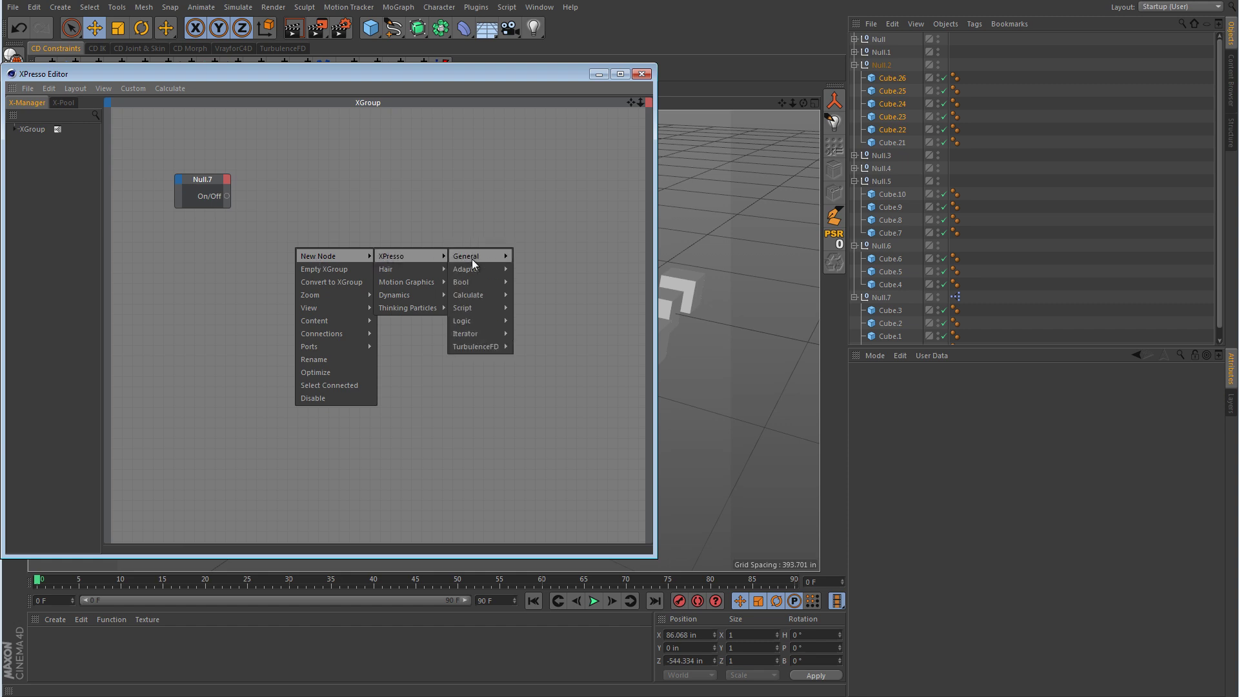
{"action": "mouse_move", "coordinate": [471, 258]}
{"action": "mouse_move", "coordinate": [479, 333]}
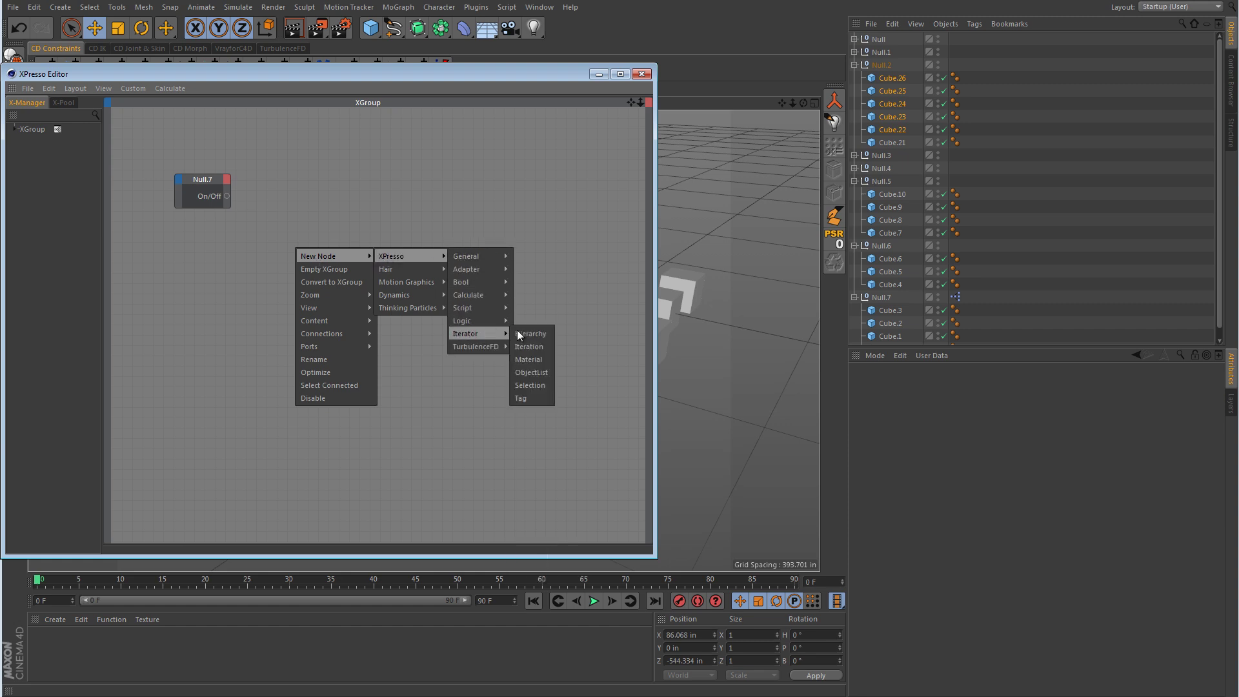
{"action": "left_click", "coordinate": [529, 346]}
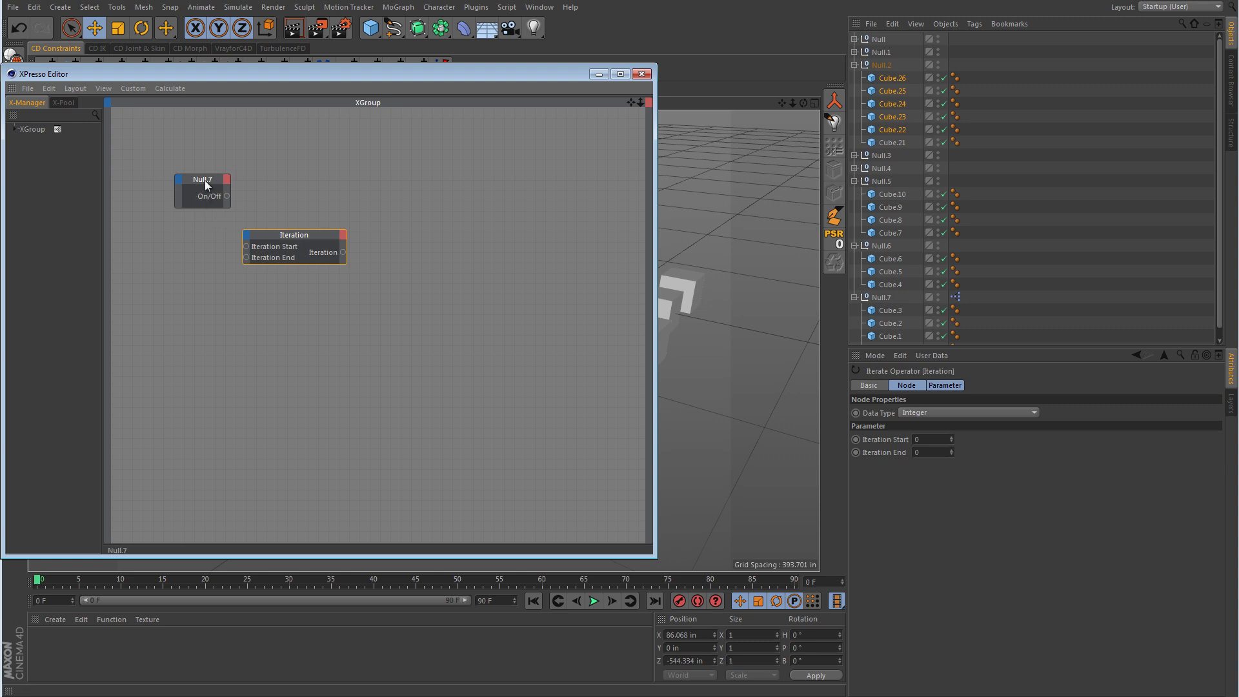
{"action": "left_click_drag", "start_coordinate": [204, 180], "coordinate": [199, 259]}
{"action": "left_click_drag", "start_coordinate": [281, 240], "coordinate": [276, 201]}
{"action": "left_click", "coordinate": [276, 202]}
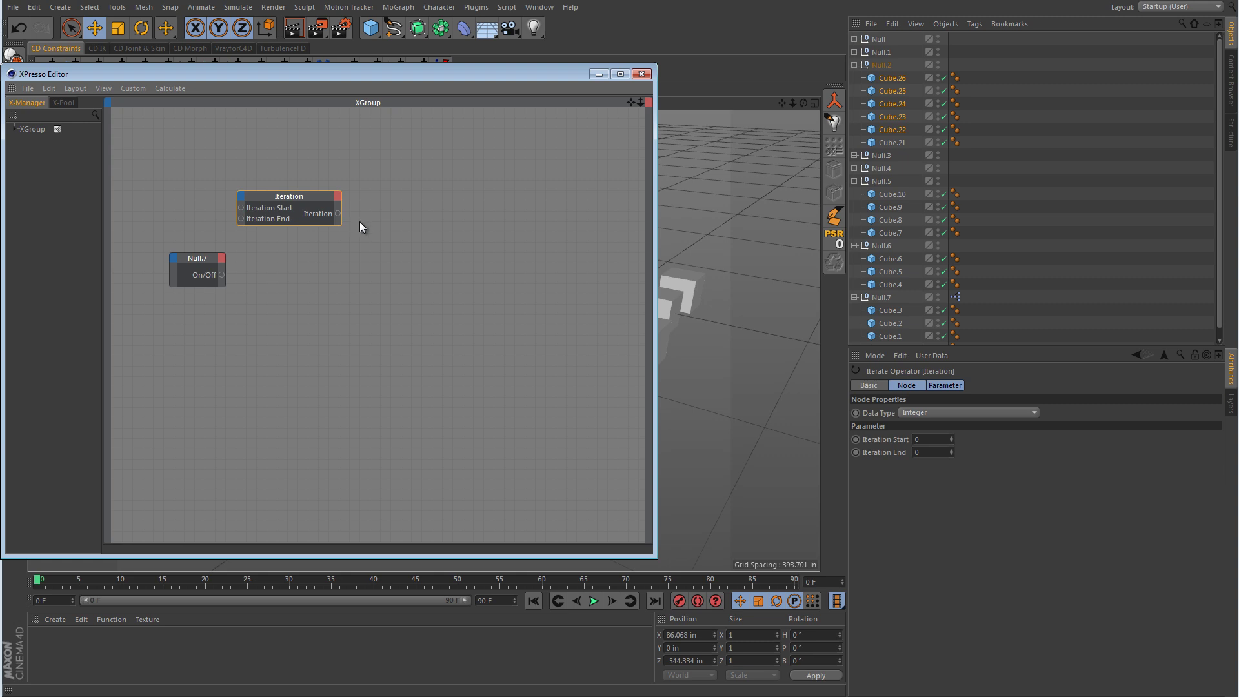
Step: Add a Link List node and place it beside the Iteration node's output
{"action": "right_click", "coordinate": [363, 277]}
{"action": "mouse_move", "coordinate": [374, 284]}
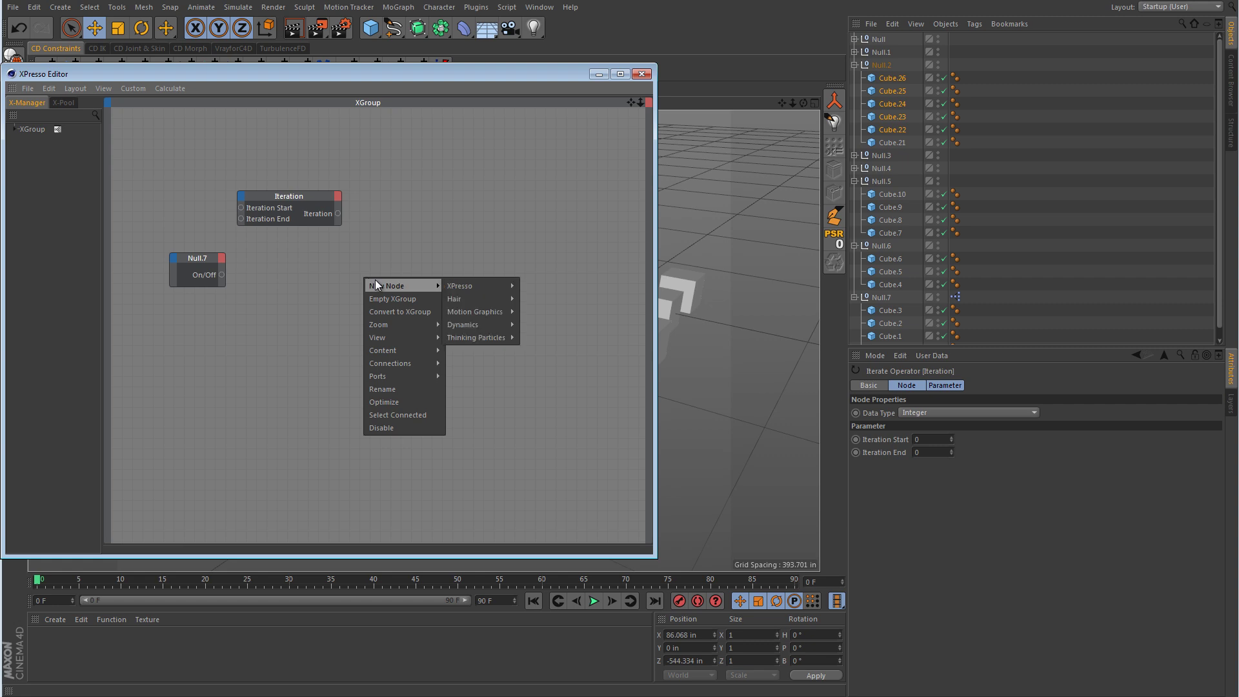
{"action": "mouse_move", "coordinate": [462, 284]}
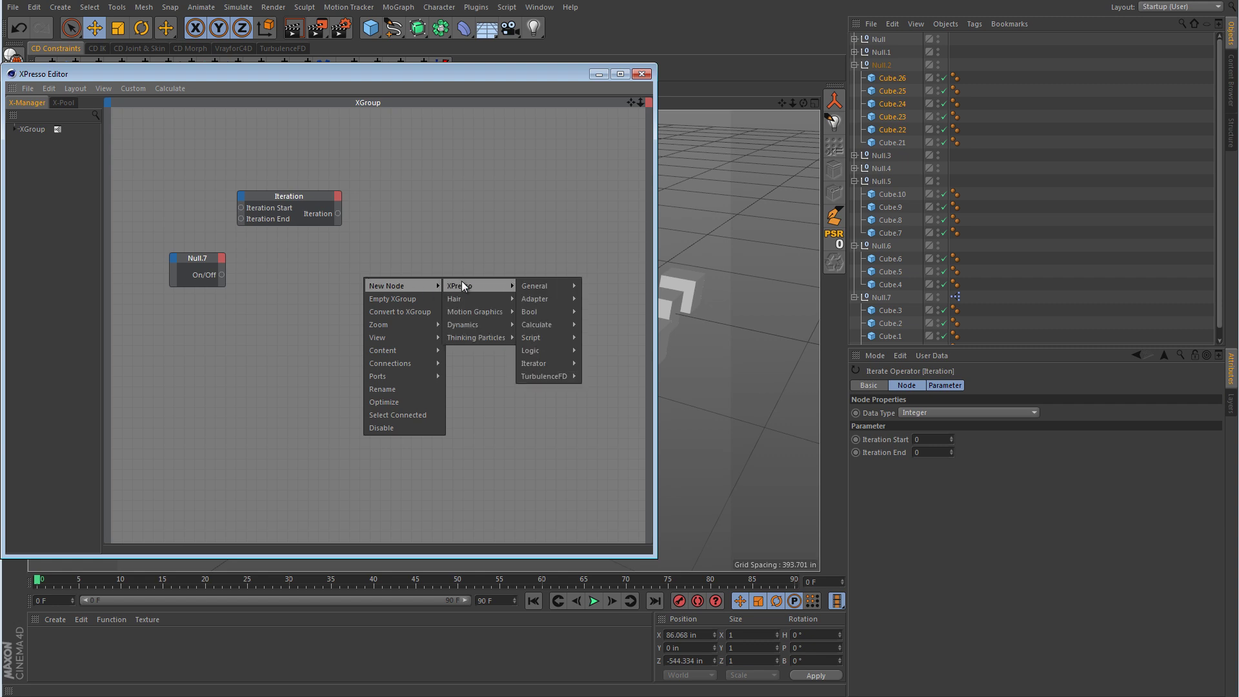
{"action": "mouse_move", "coordinate": [540, 284]}
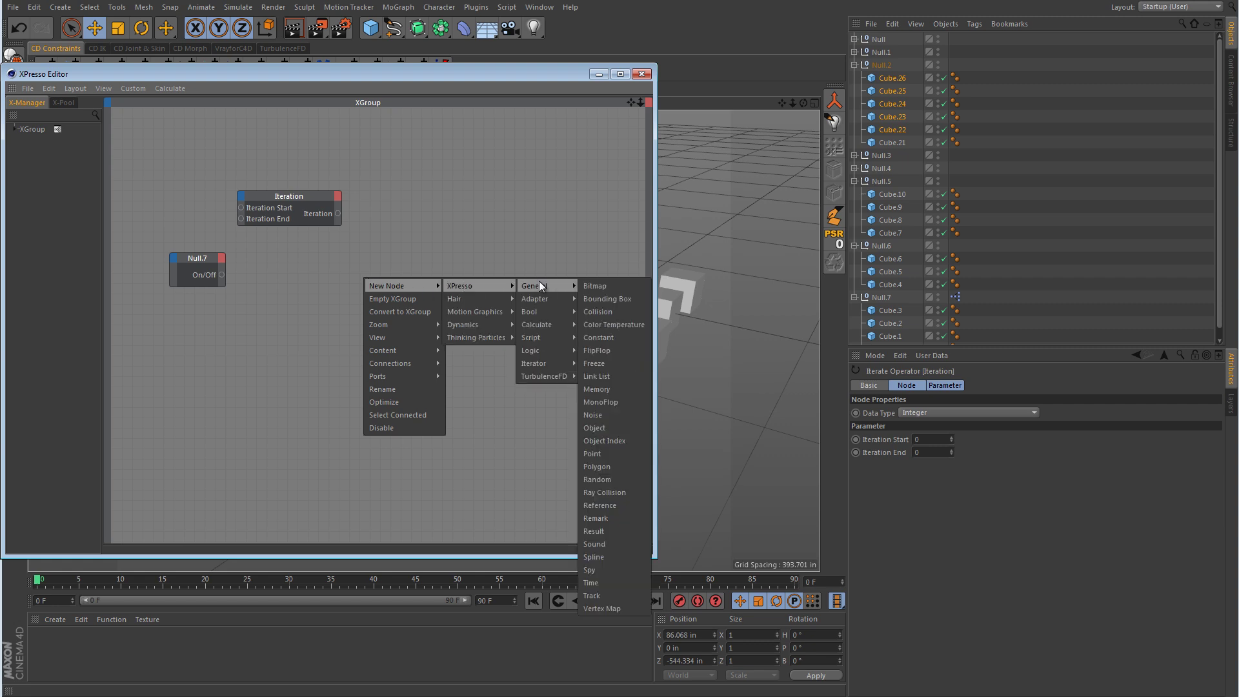
{"action": "left_click", "coordinate": [606, 377]}
{"action": "left_click_drag", "start_coordinate": [370, 271], "coordinate": [390, 246]}
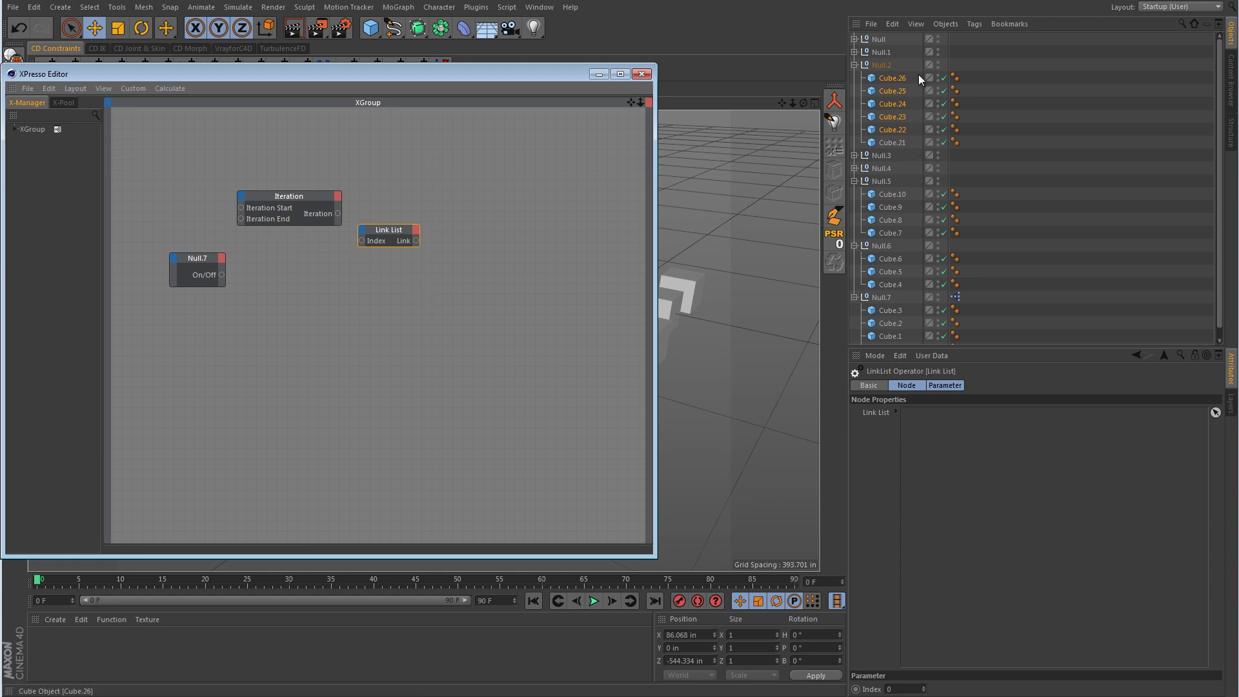
Step: Add Cube.26 through Cube.21 together to the Link List node's link list
{"action": "left_click_drag", "start_coordinate": [915, 76], "coordinate": [896, 144]}
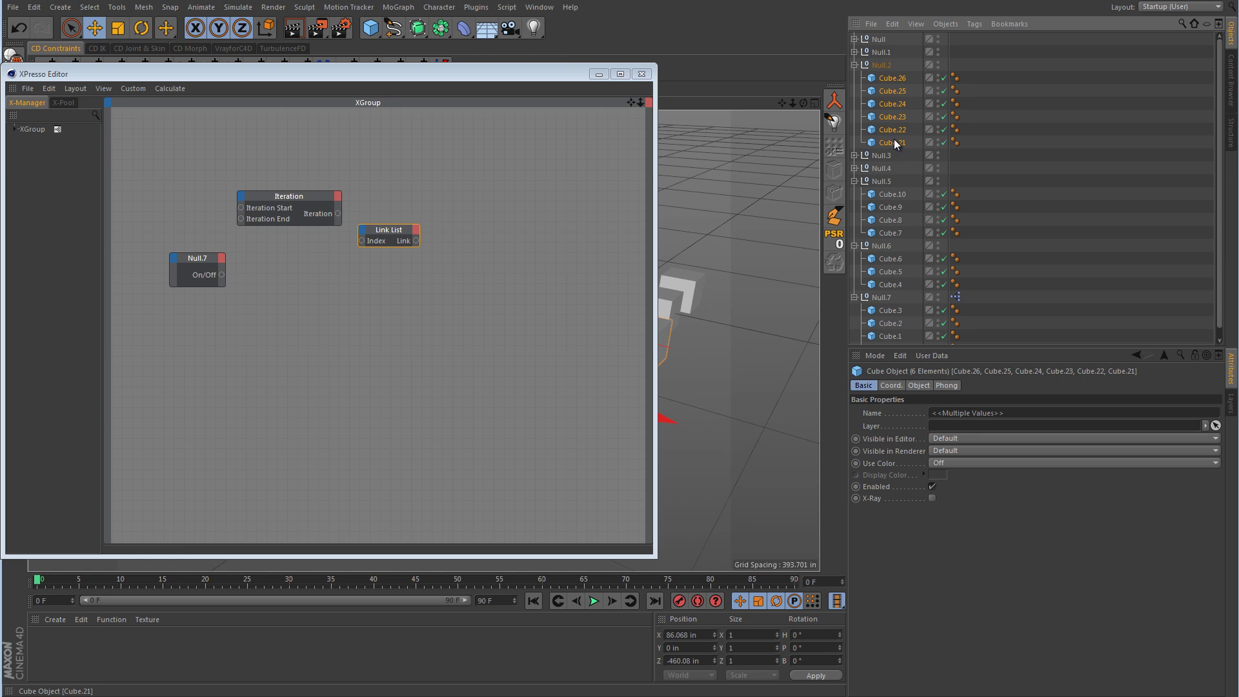
{"action": "left_click", "coordinate": [389, 230]}
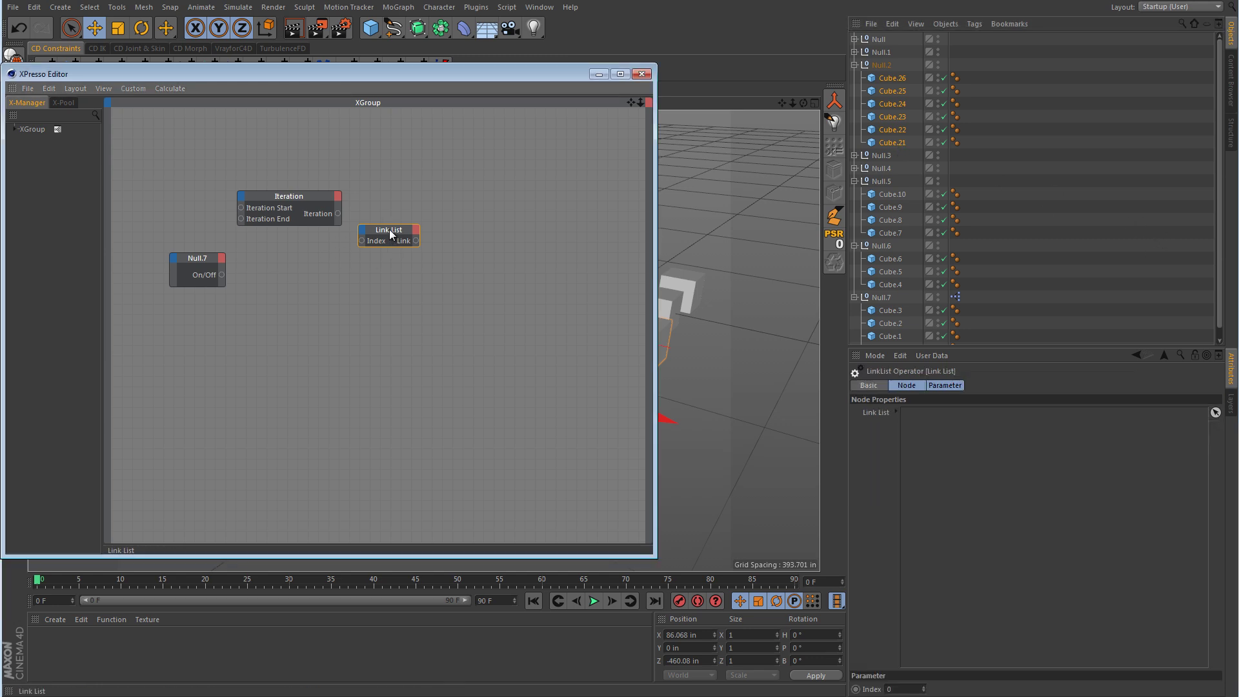
{"action": "left_click", "coordinate": [1191, 358]}
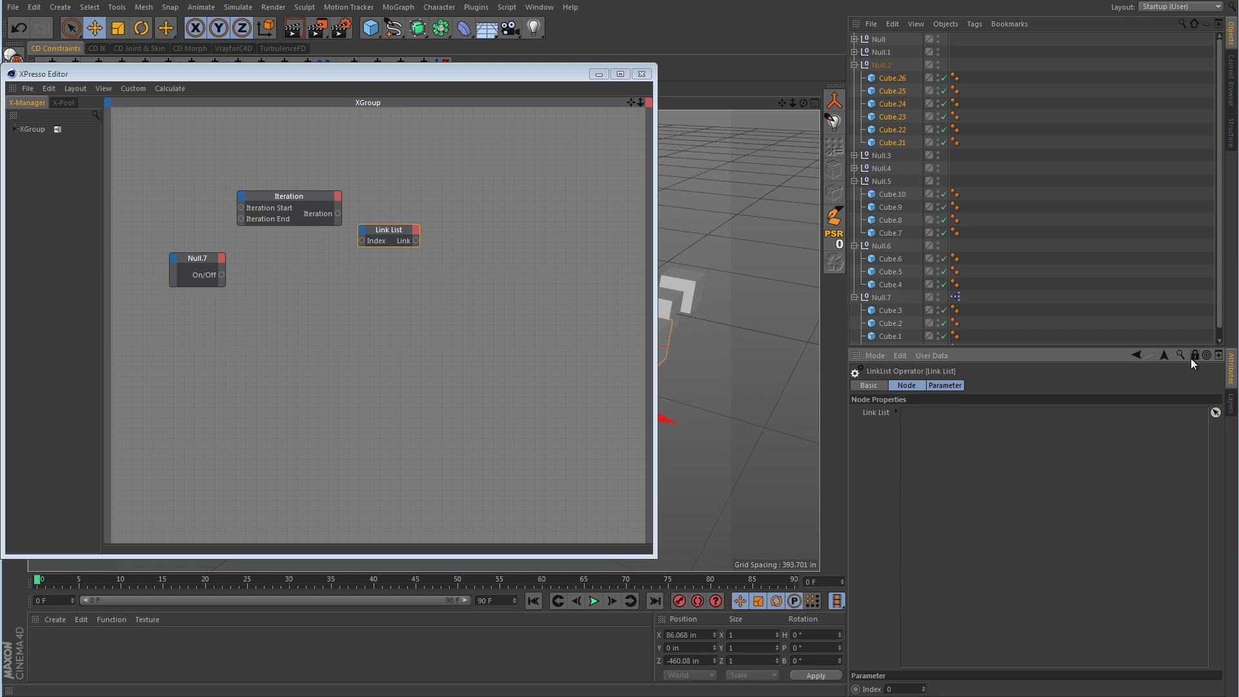
{"action": "left_click", "coordinate": [1216, 412]}
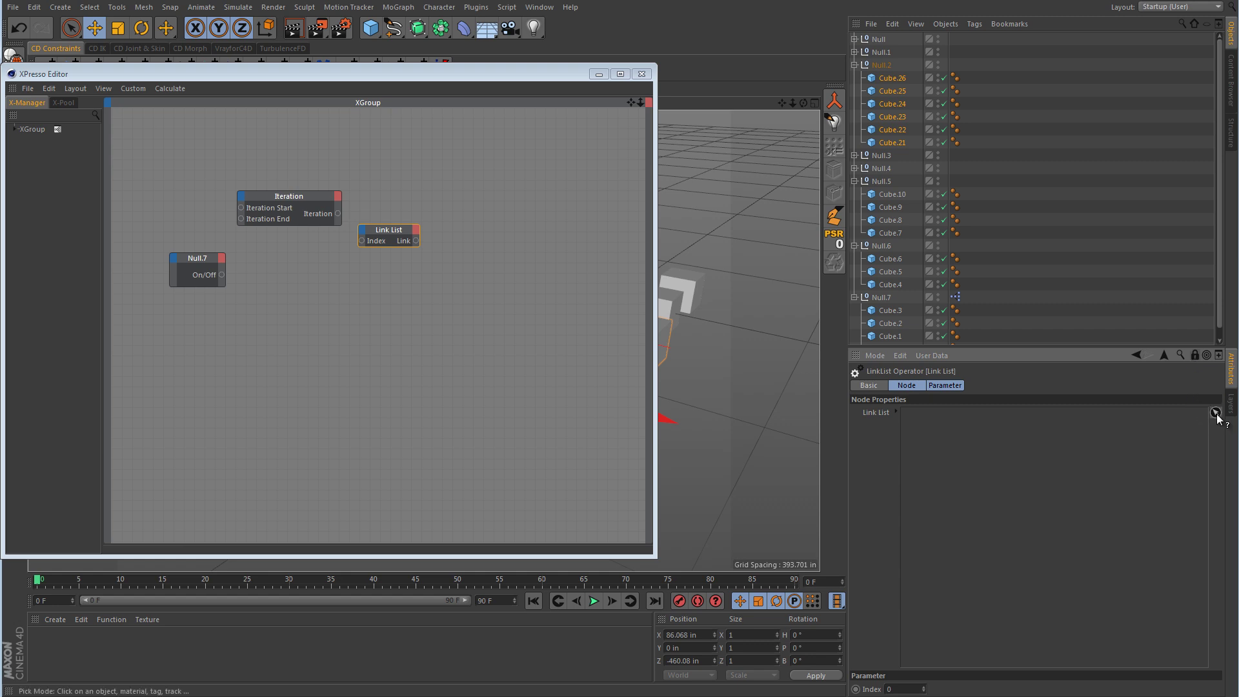
{"action": "left_click", "coordinate": [900, 78]}
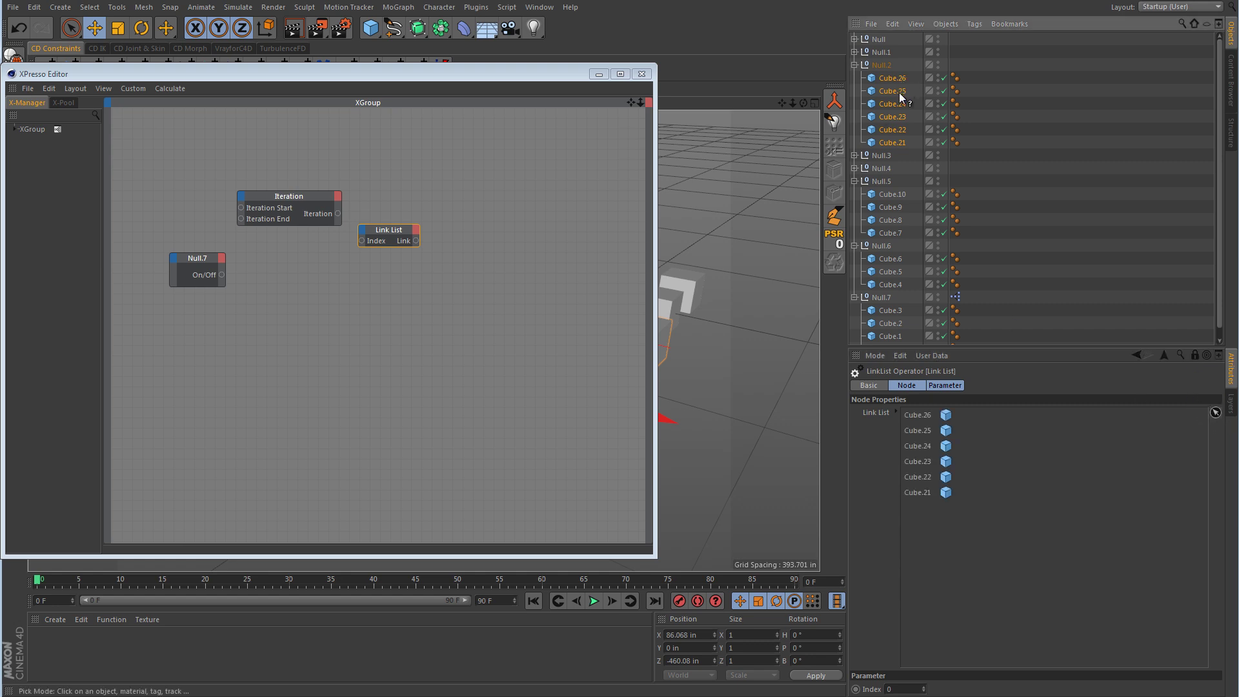
Step: Append Cube.6, Cube.4, Cube.7, Cube.8, Cube.9, Cube.1, Cube.2 and Cube.3 to the link list one by one, and end object picking
{"action": "left_click", "coordinate": [897, 259]}
{"action": "left_click", "coordinate": [897, 284]}
{"action": "left_click", "coordinate": [896, 232]}
{"action": "left_click", "coordinate": [897, 220]}
{"action": "left_click", "coordinate": [897, 207]}
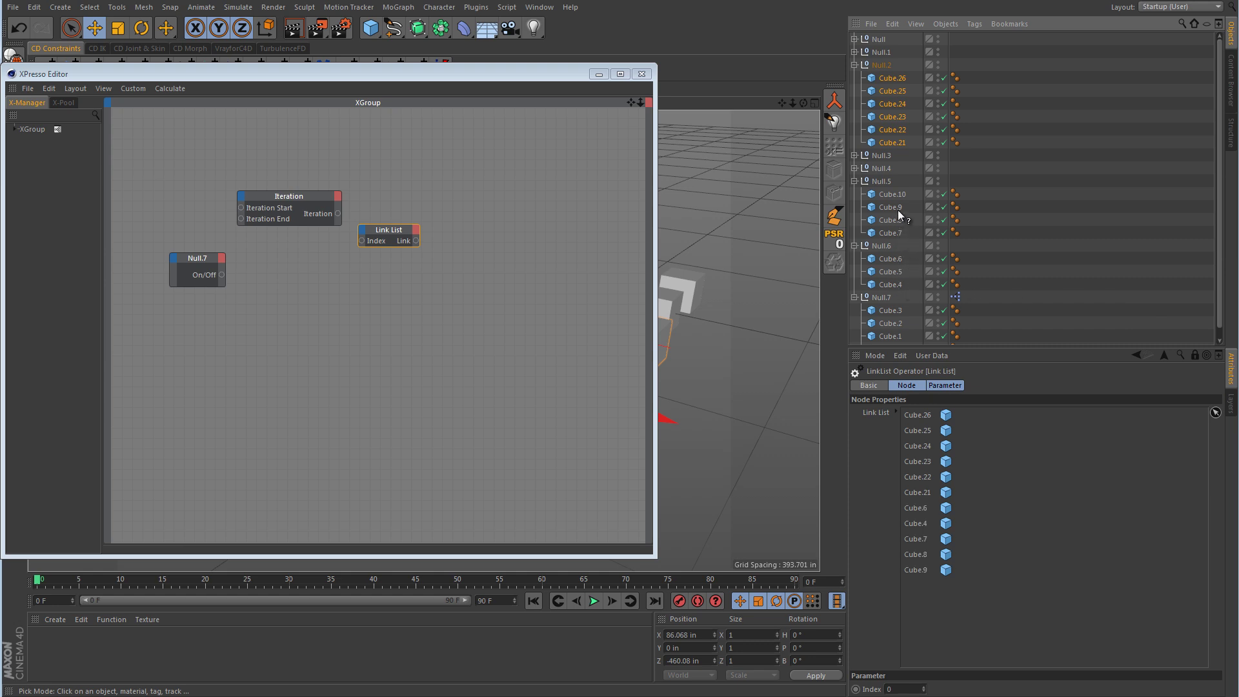
{"action": "left_click", "coordinate": [890, 337]}
{"action": "left_click", "coordinate": [895, 323]}
{"action": "left_click", "coordinate": [897, 310]}
{"action": "left_click", "coordinate": [1216, 413]}
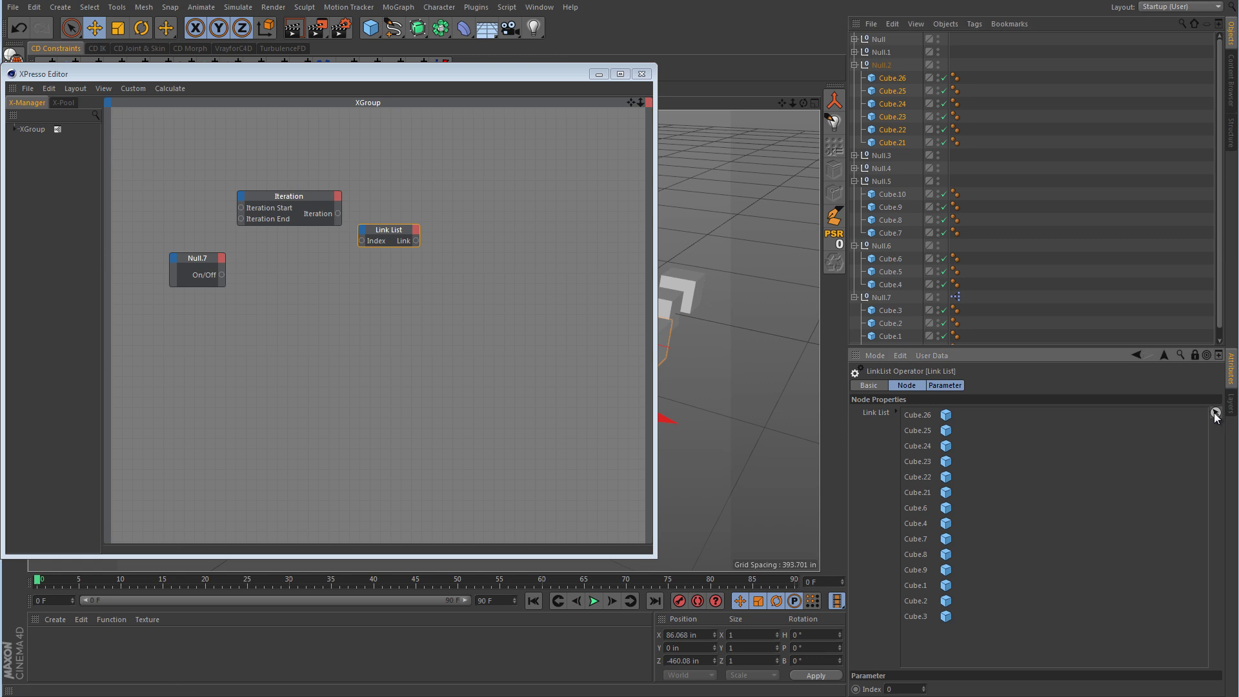
Step: Collapse Null.2, Null.5 and Null.6 in the object hierarchy and display the Iteration node's parameters
{"action": "left_click", "coordinate": [855, 65]}
{"action": "left_click", "coordinate": [854, 104]}
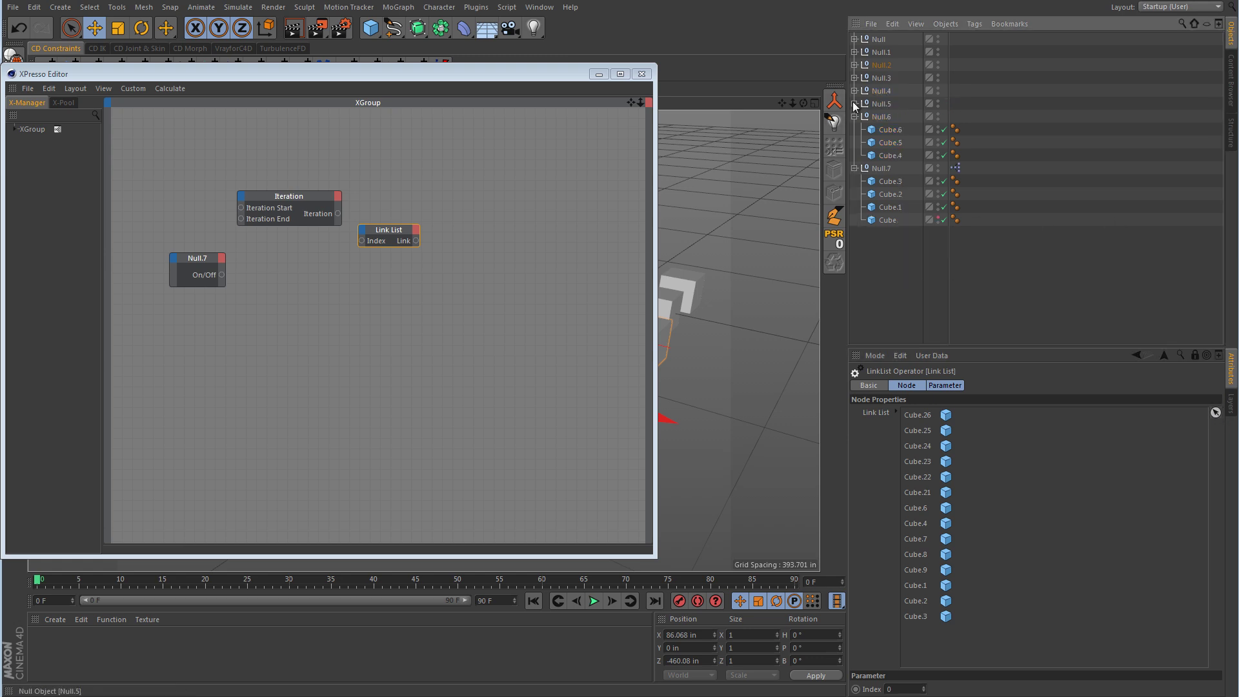
{"action": "left_click", "coordinate": [855, 116]}
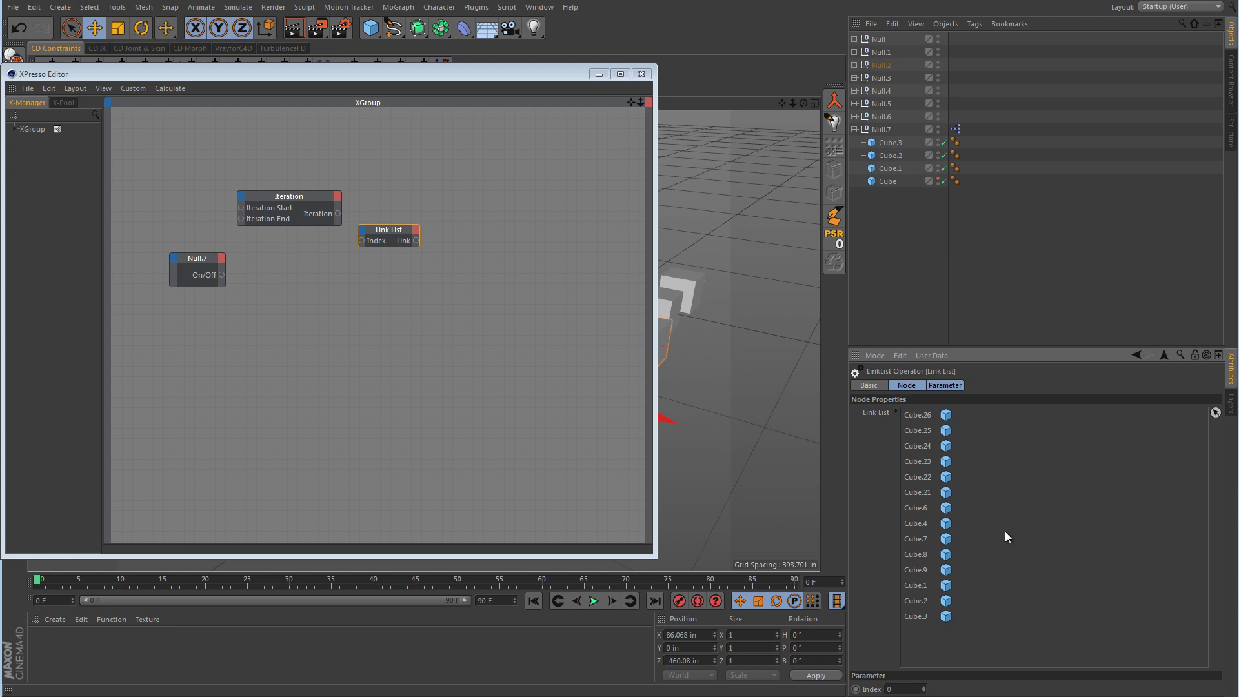
{"action": "left_click", "coordinate": [308, 201]}
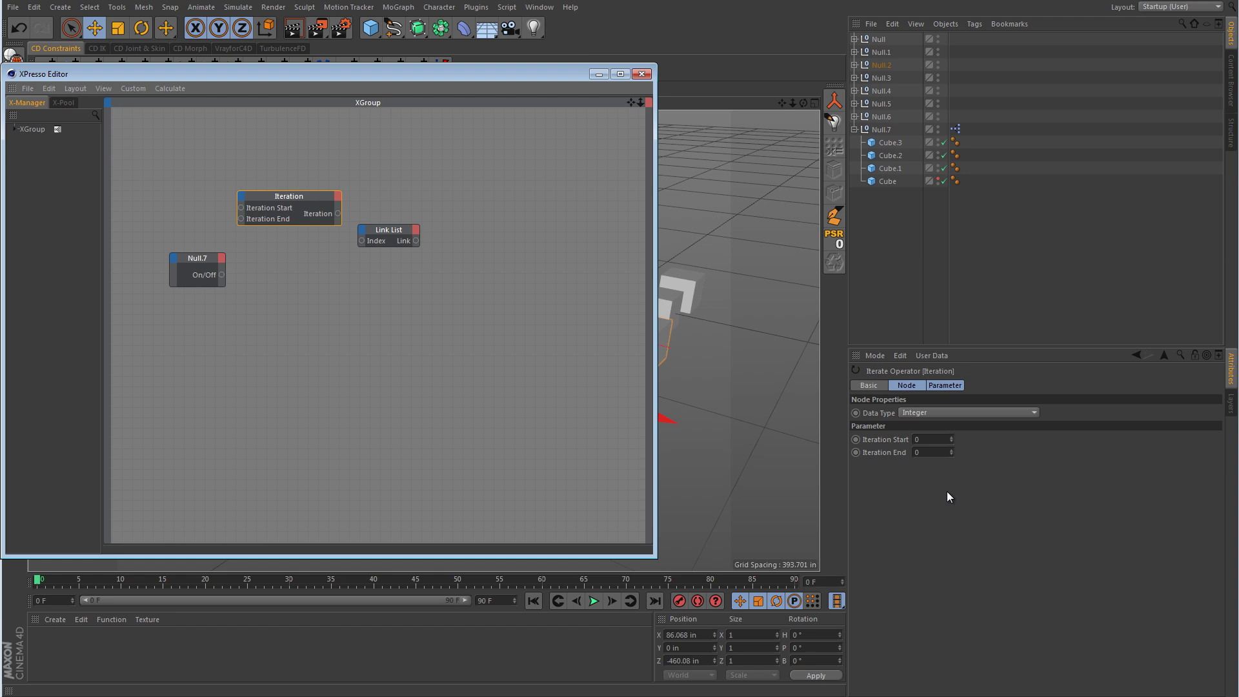
Step: Review the cubes in the Link List and raise the Iteration node's Iteration End to cover every entry
{"action": "left_click", "coordinate": [395, 233]}
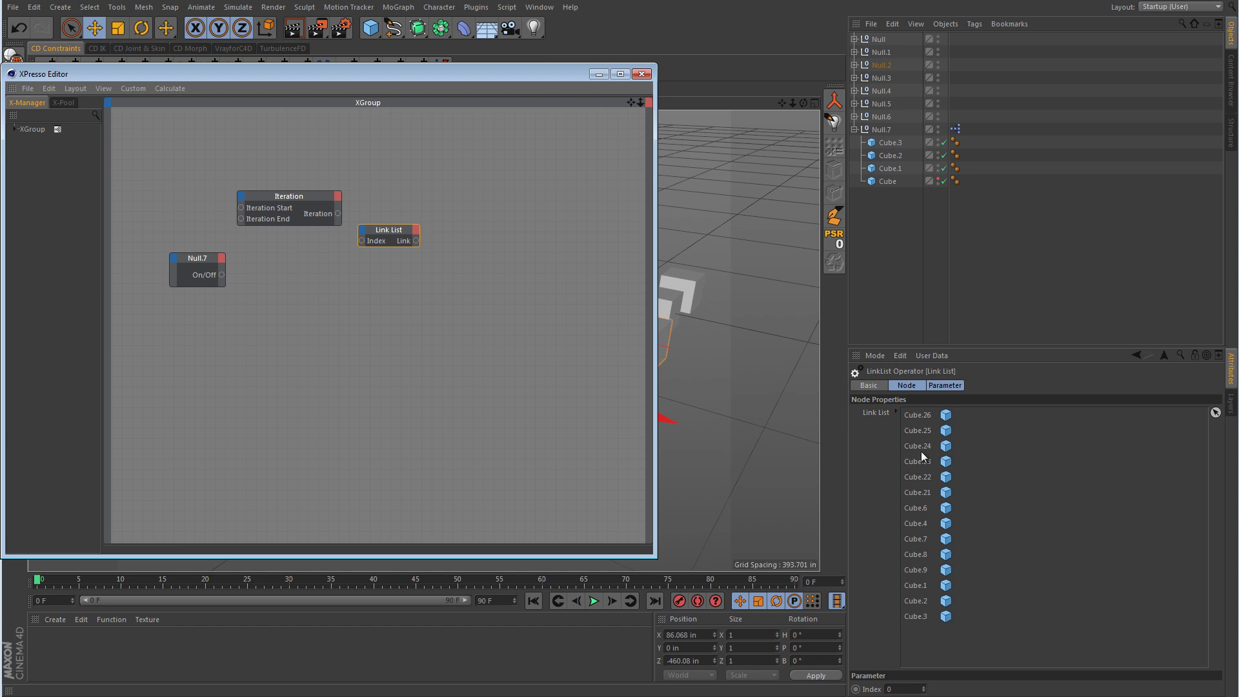
{"action": "left_click_drag", "start_coordinate": [925, 626], "coordinate": [916, 418]}
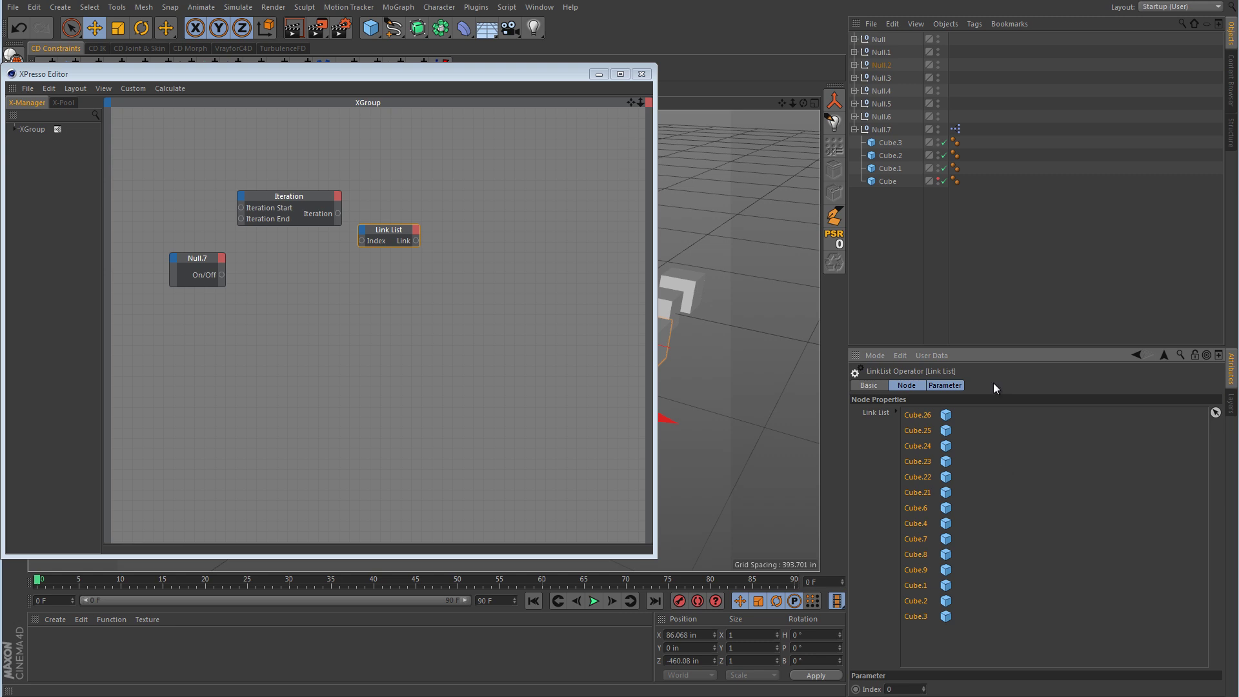
{"action": "left_click", "coordinate": [1002, 517]}
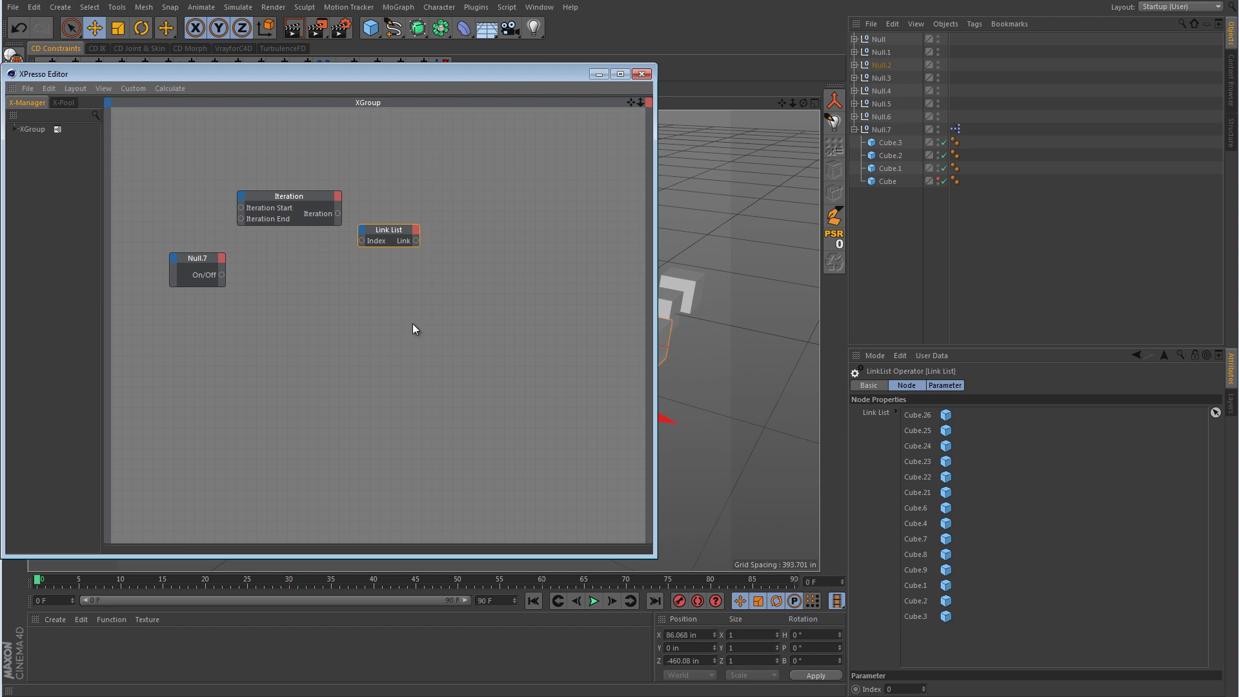
{"action": "left_click", "coordinate": [302, 202]}
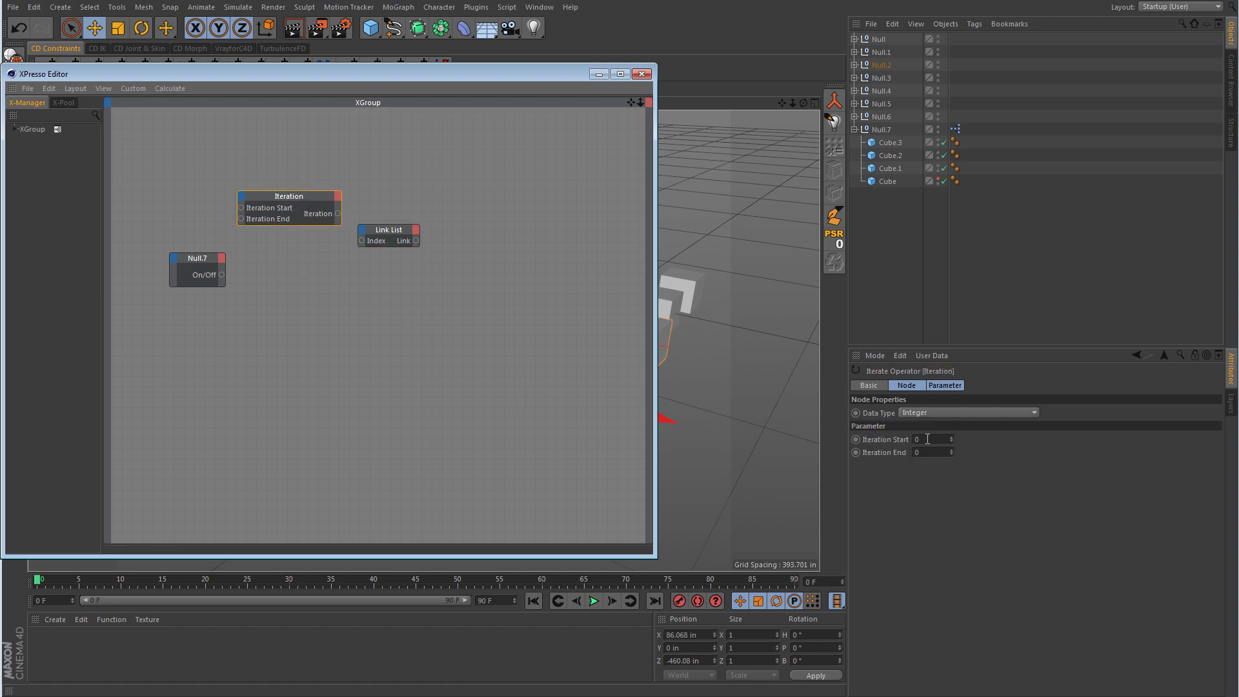
{"action": "left_click", "coordinate": [951, 449]}
{"action": "left_click", "coordinate": [399, 237]}
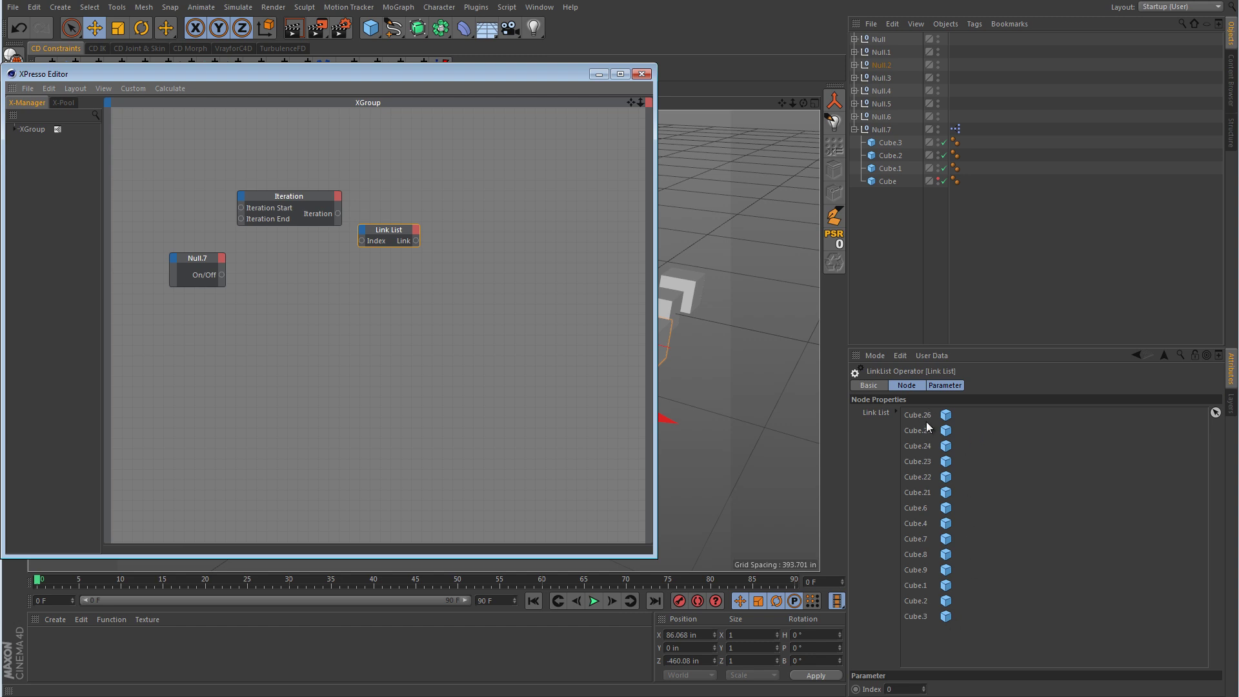
Step: Expand Null.2, add Cube.26 as an enlarged node in XGroup, and give it a Visible in Editor input
{"action": "left_click", "coordinate": [854, 64]}
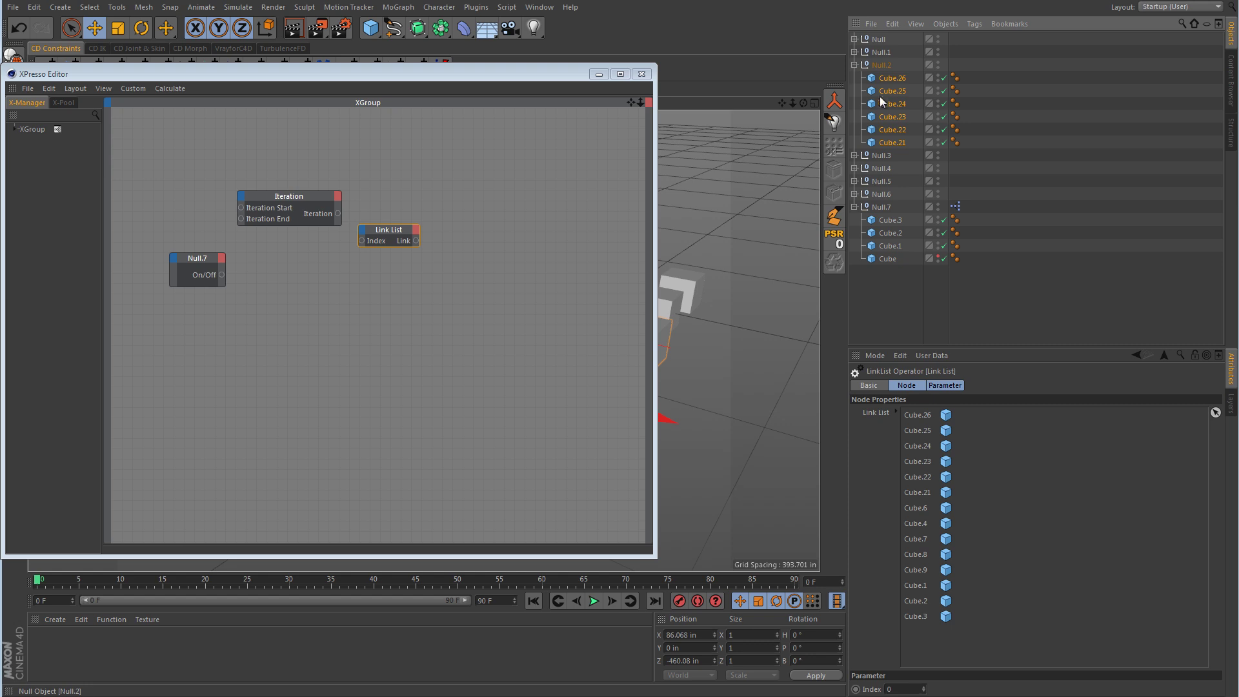
{"action": "left_click", "coordinate": [901, 78]}
{"action": "left_click_drag", "start_coordinate": [903, 81], "coordinate": [457, 292]}
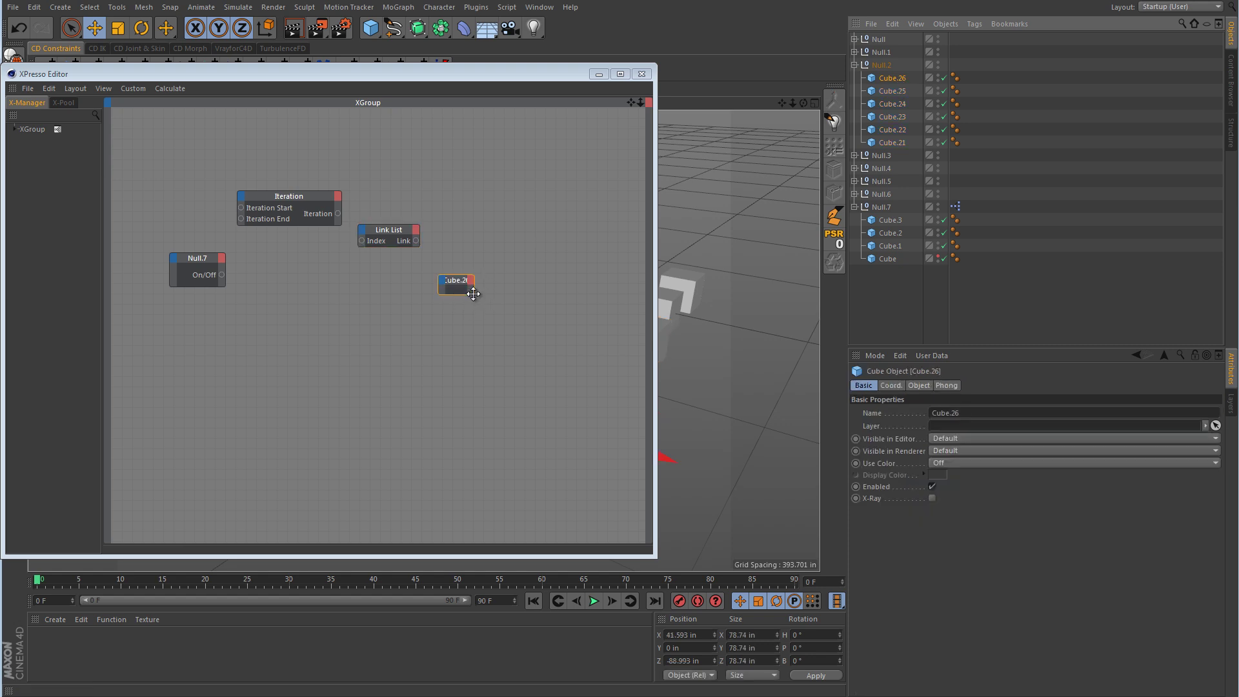
{"action": "left_click", "coordinate": [513, 305]}
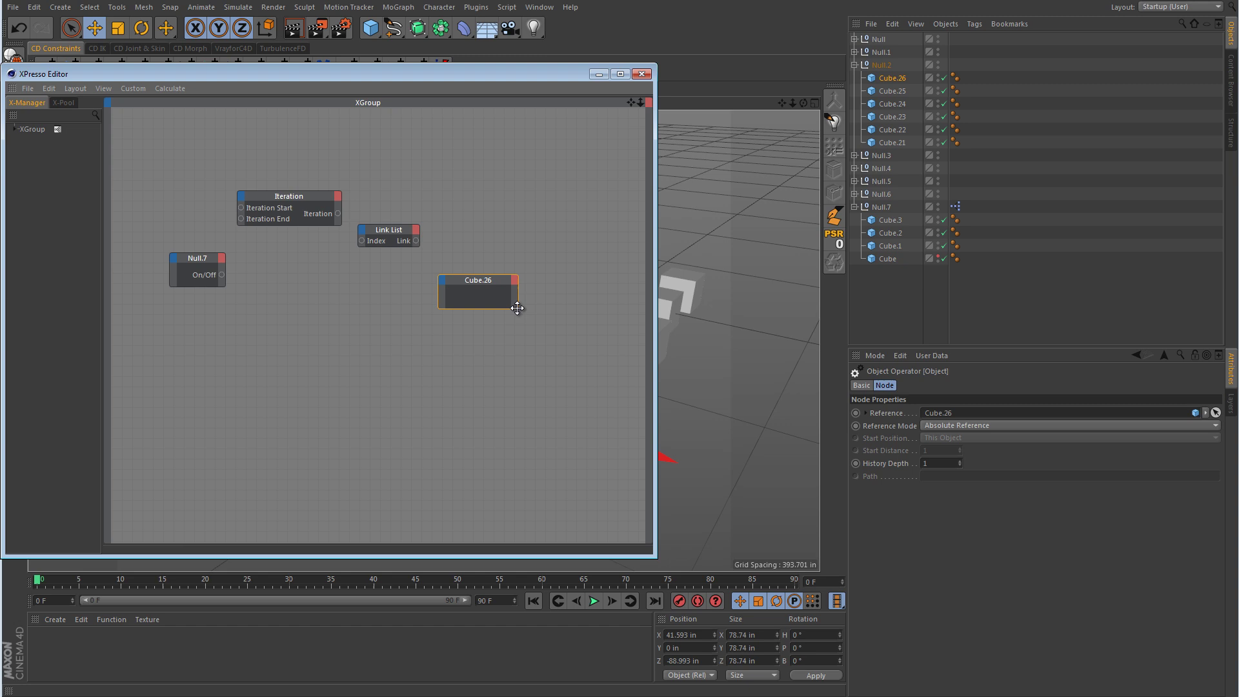
{"action": "left_click", "coordinate": [441, 280]}
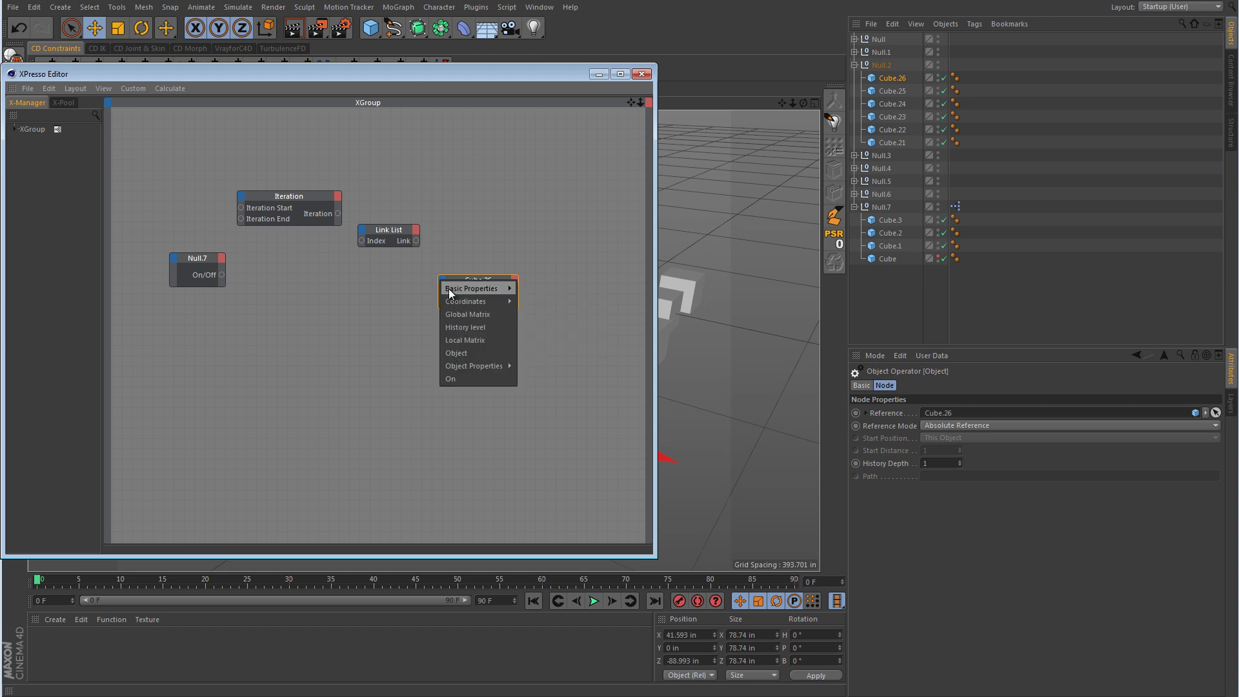
{"action": "mouse_move", "coordinate": [451, 292]}
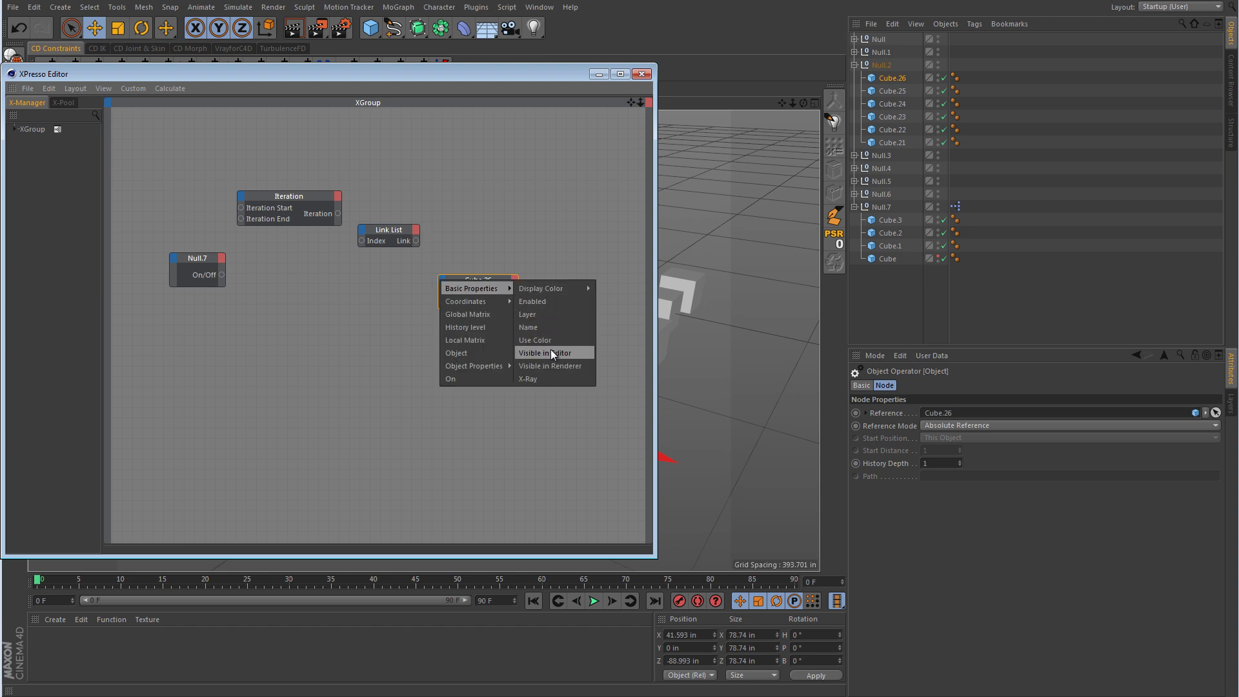
{"action": "left_click", "coordinate": [552, 353]}
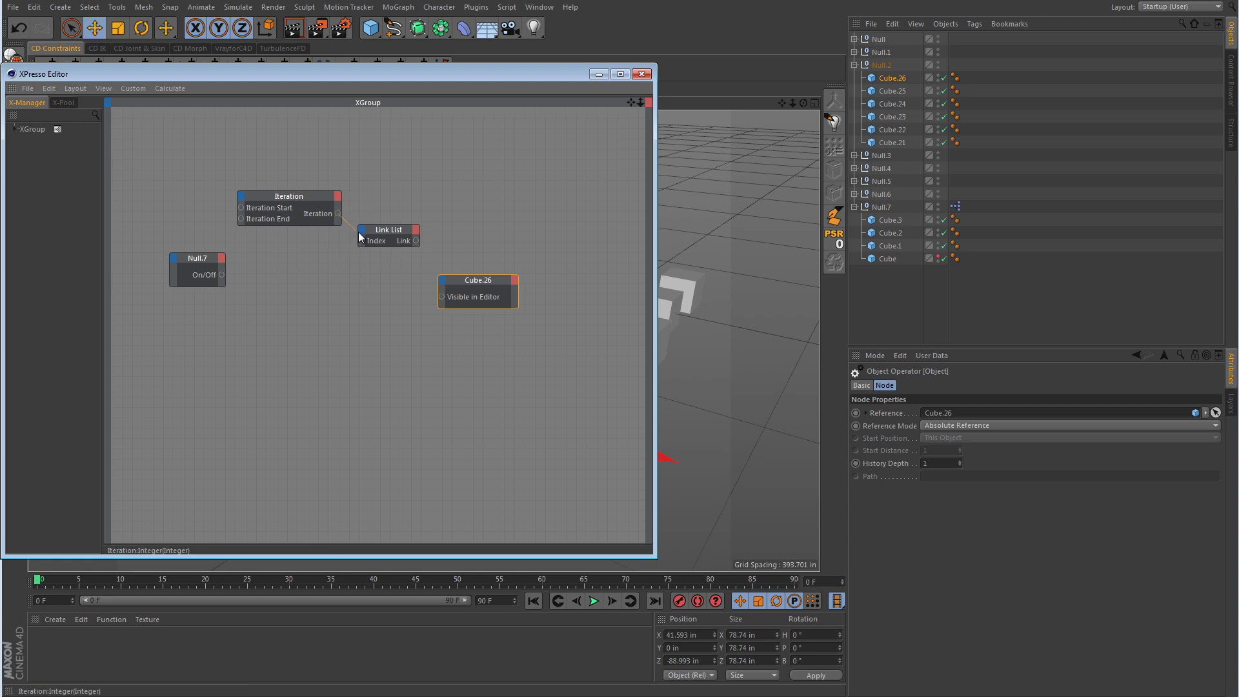
Step: Connect the Iteration output to the Link List's Index, and its Link output to a new Object input on Cube.26
{"action": "left_click_drag", "start_coordinate": [364, 239], "coordinate": [362, 241]}
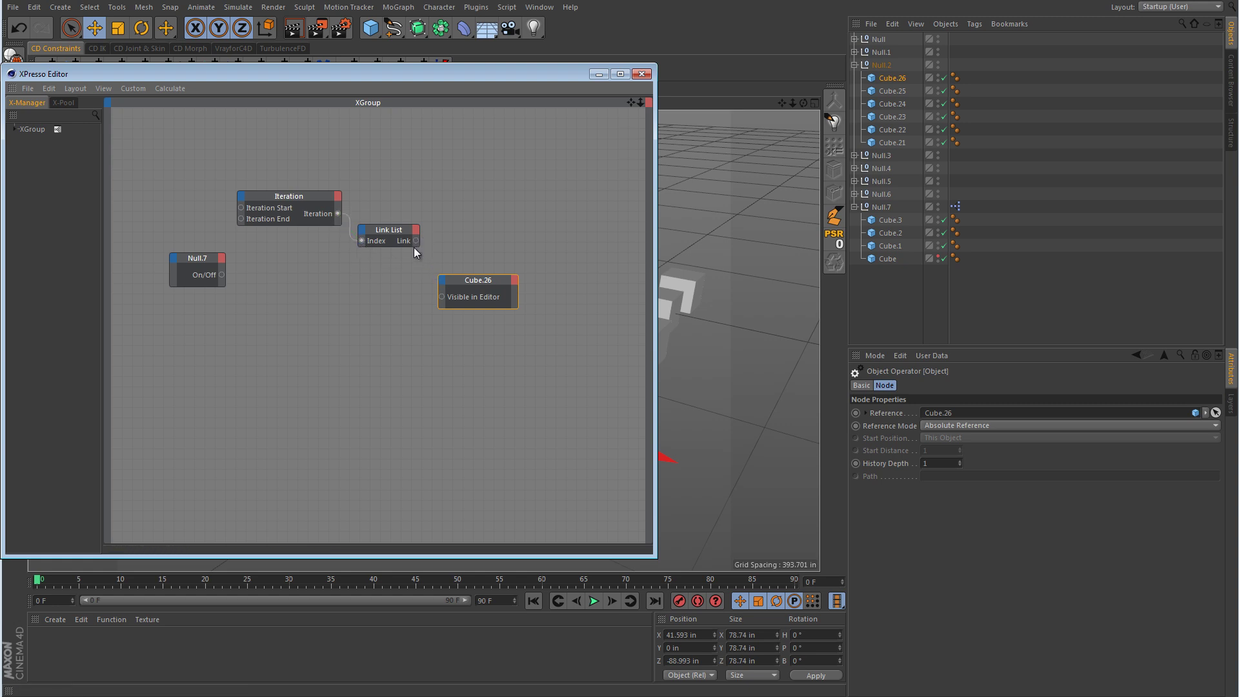
{"action": "left_click_drag", "start_coordinate": [427, 262], "coordinate": [440, 278]}
{"action": "left_click", "coordinate": [462, 344]}
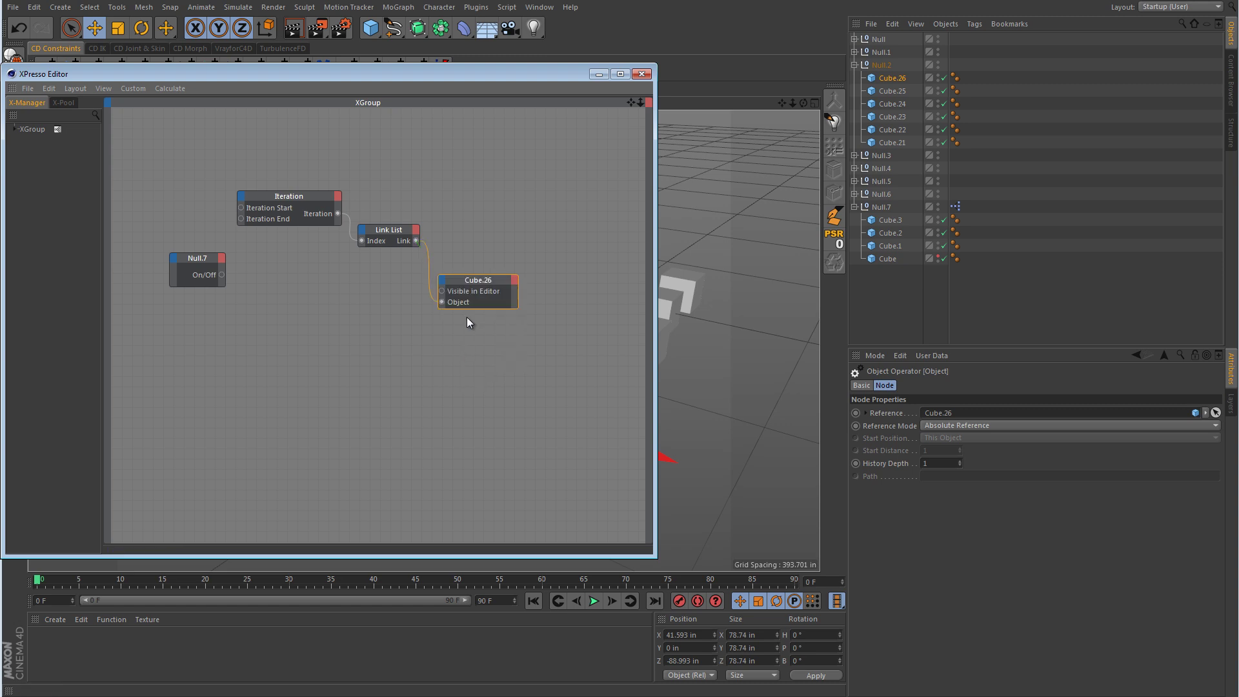
Step: Order Cube.26's Object input above Visible in Editor, connect Null.7's On/Off output to Visible in Editor, and minimize the XPresso Editor
{"action": "mouse_move", "coordinate": [474, 292]}
{"action": "left_mouse_down"}
{"action": "mouse_move", "coordinate": [482, 320]}
{"action": "mouse_move", "coordinate": [462, 292]}
{"action": "left_mouse_up"}
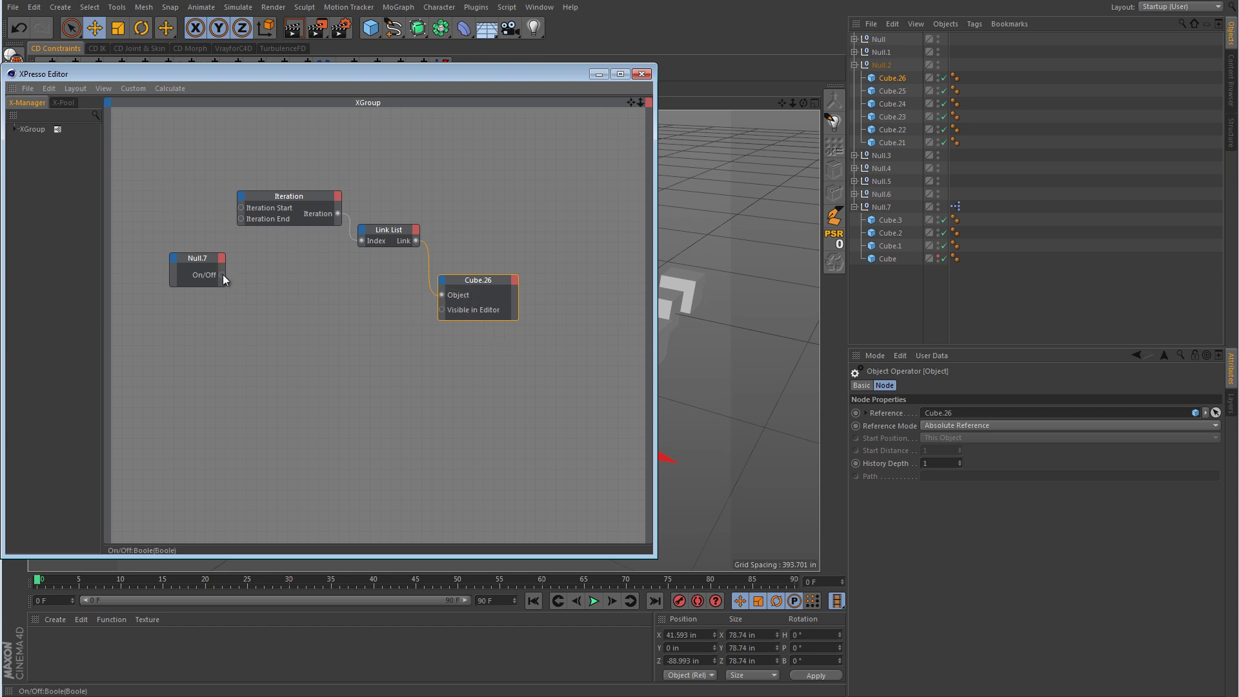
{"action": "left_click_drag", "start_coordinate": [396, 301], "coordinate": [443, 311]}
{"action": "left_click", "coordinate": [599, 75]}
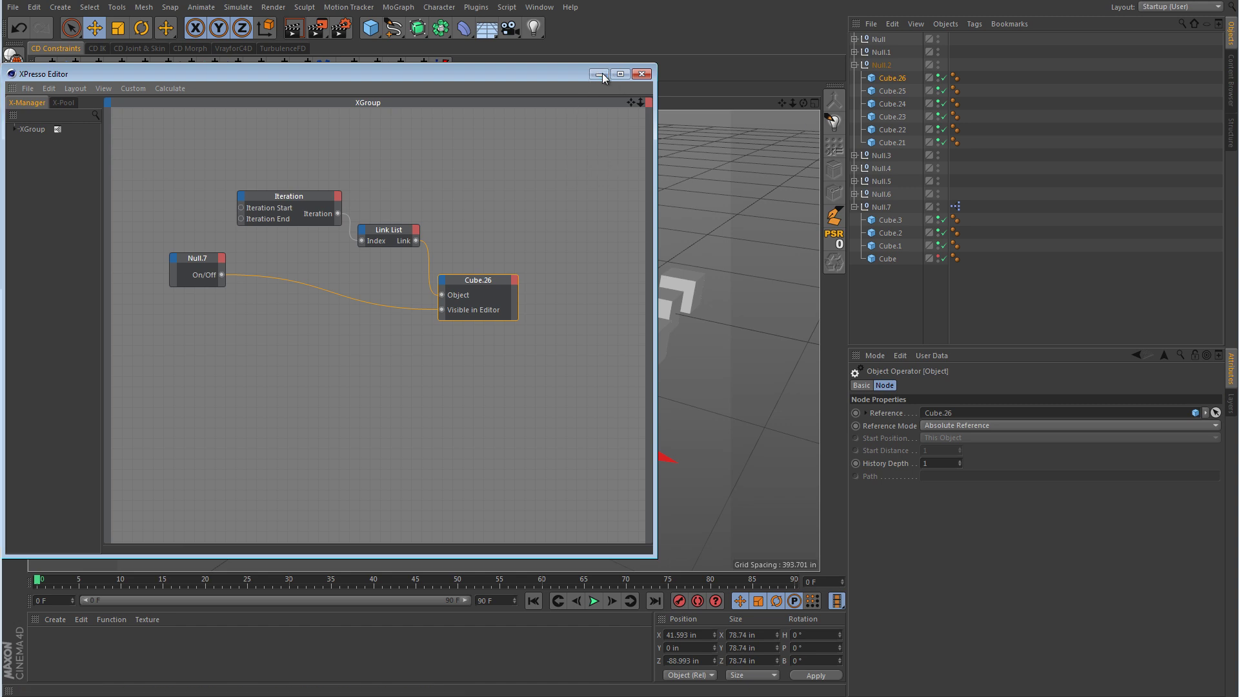
Step: Test the setup by toggling Null.7's On/Off user data repeatedly while watching the linked cubes, ending with it unchecked
{"action": "left_click", "coordinate": [880, 207]}
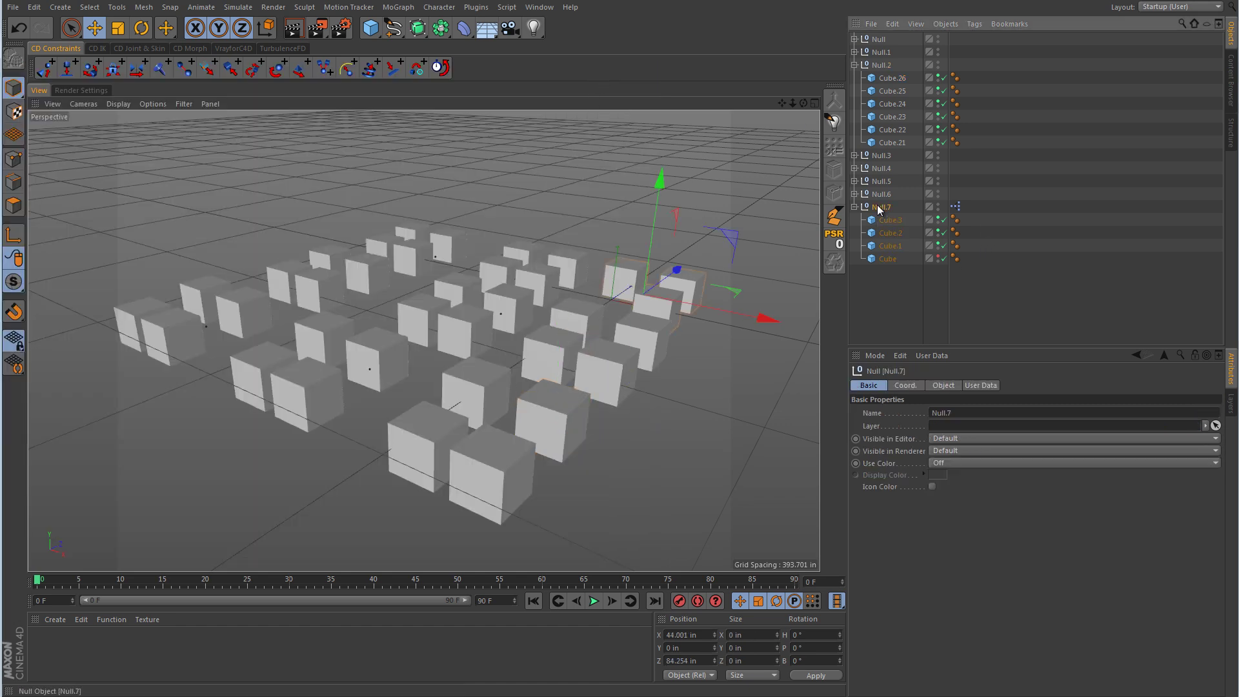
{"action": "left_click", "coordinate": [981, 385]}
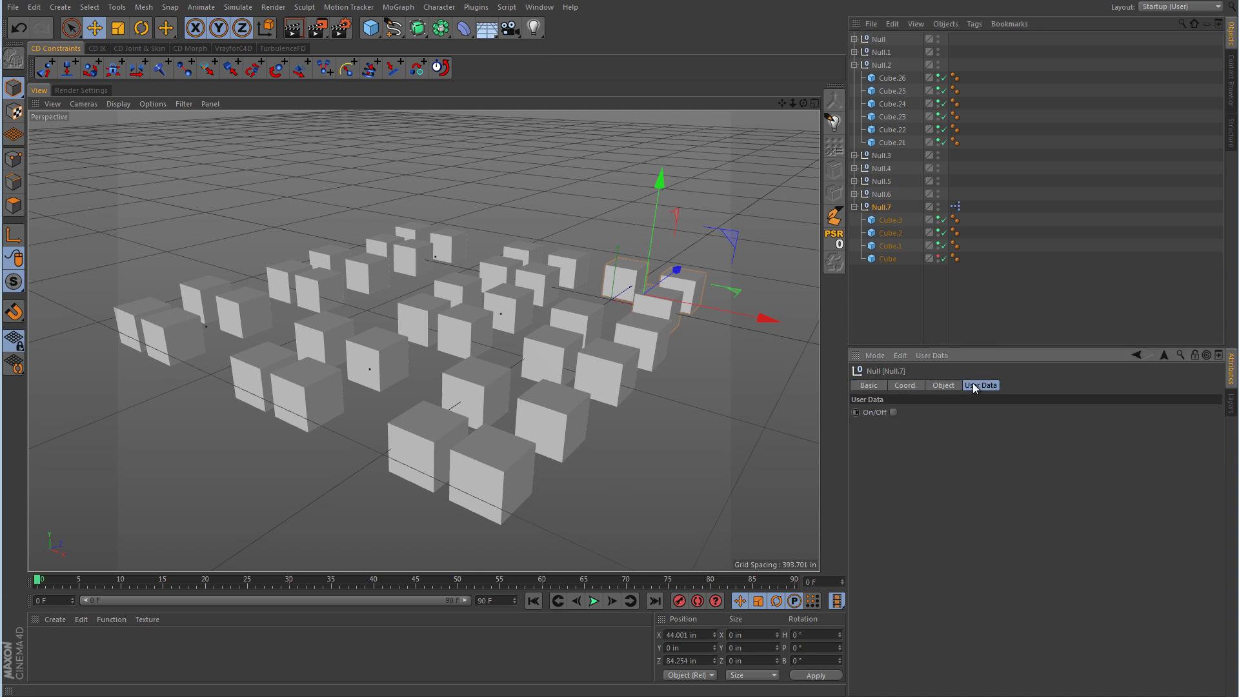
{"action": "left_click", "coordinate": [894, 413]}
{"action": "left_click", "coordinate": [894, 412]}
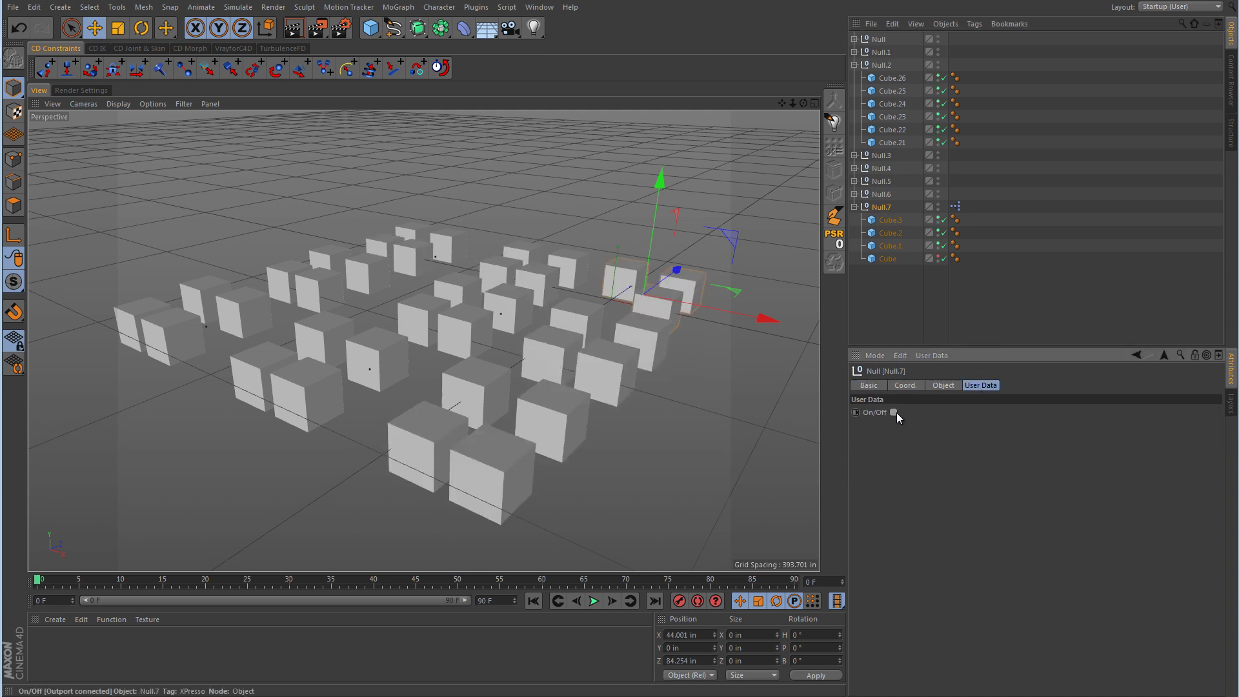
{"action": "left_click", "coordinate": [894, 412]}
{"action": "left_click", "coordinate": [897, 412]}
{"action": "left_click", "coordinate": [897, 412]}
{"action": "left_click", "coordinate": [897, 412]}
{"action": "left_click", "coordinate": [895, 412]}
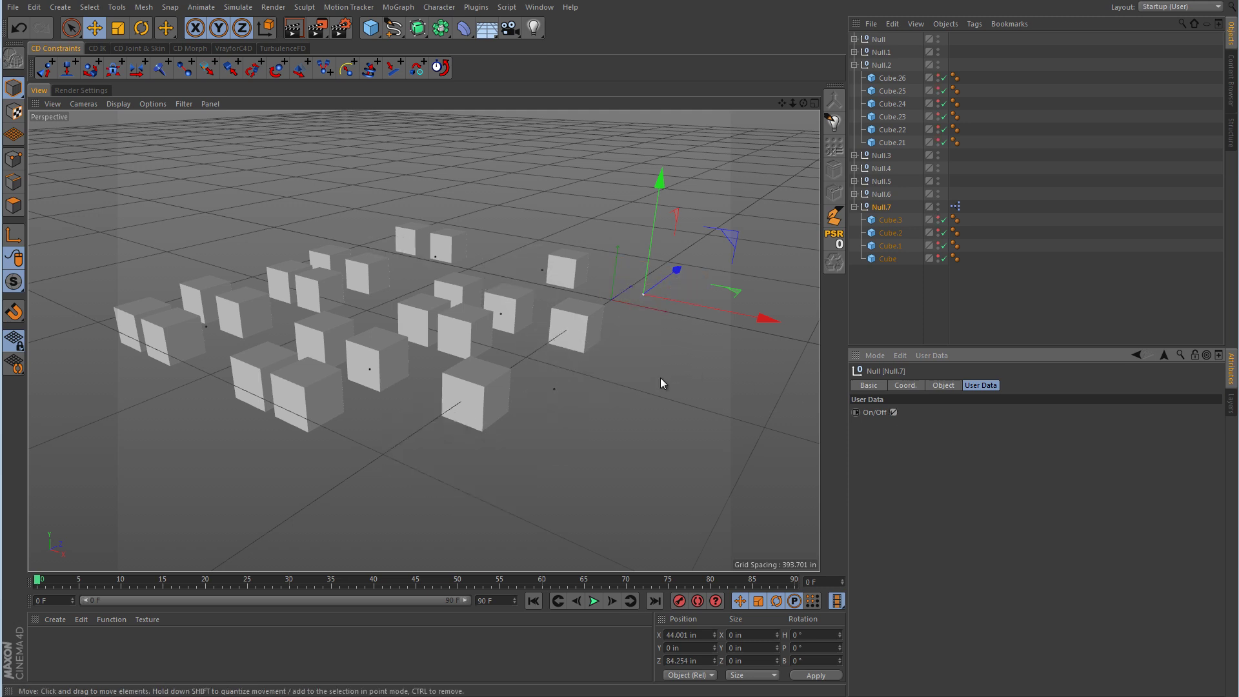
{"action": "left_click", "coordinate": [895, 412]}
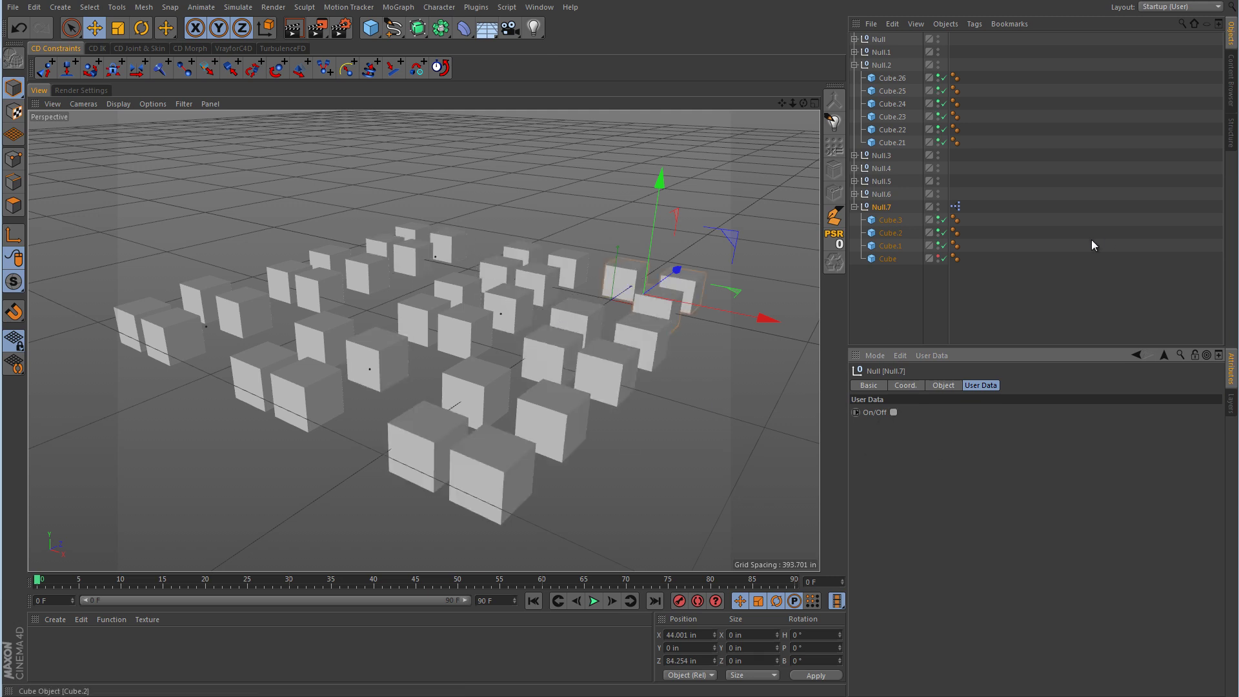
Step: Reopen Null.7's XPresso Editor and examine the Coordinates inputs available for the Cube.26 node, including Global Rotation and Rotation
{"action": "double_click", "coordinate": [955, 207]}
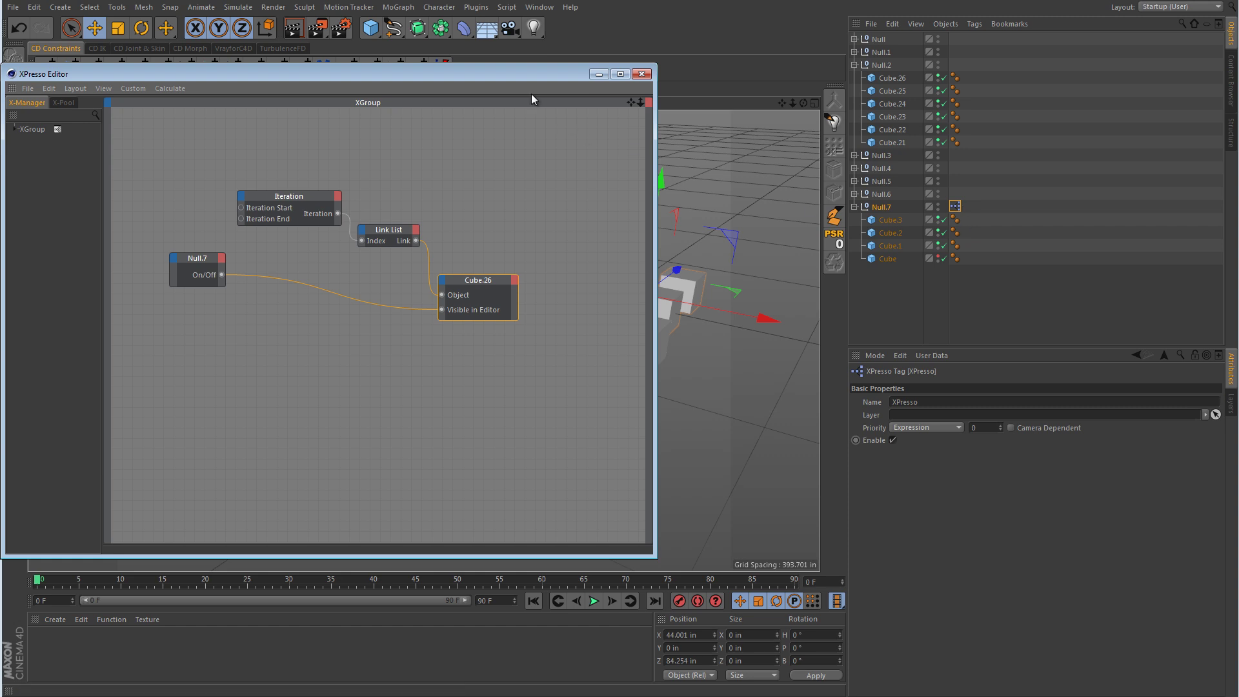
{"action": "left_click_drag", "start_coordinate": [509, 71], "coordinate": [565, 68]}
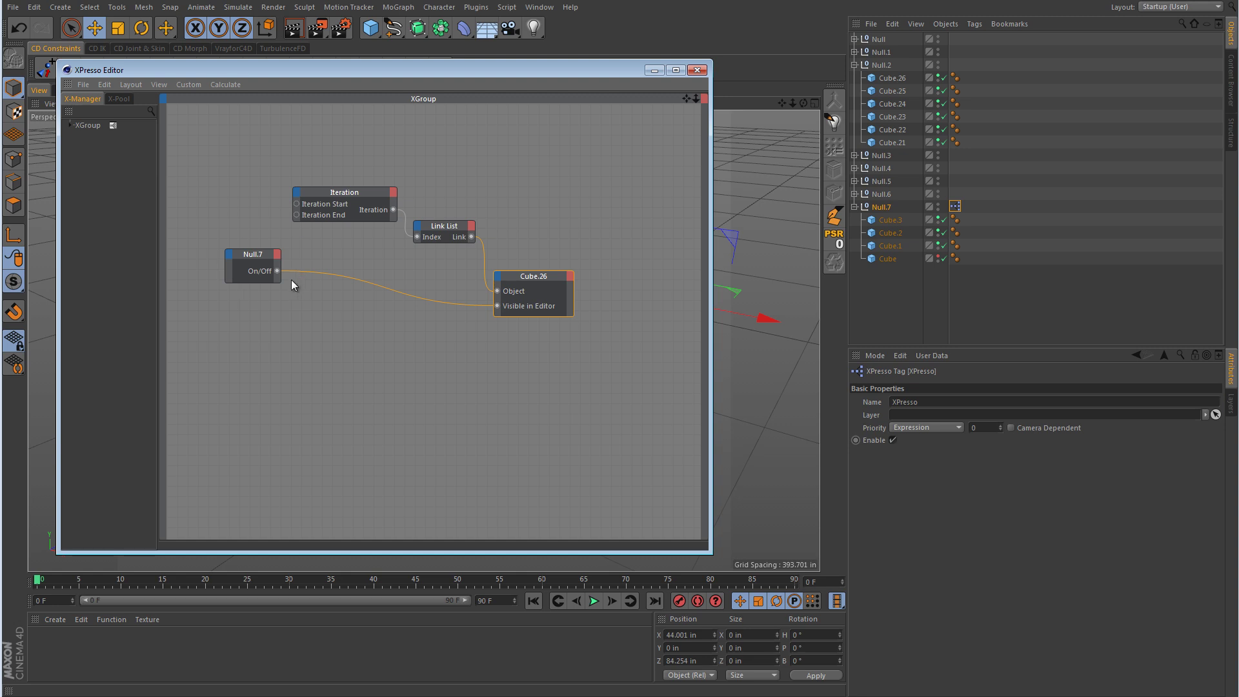
{"action": "left_click", "coordinate": [497, 276]}
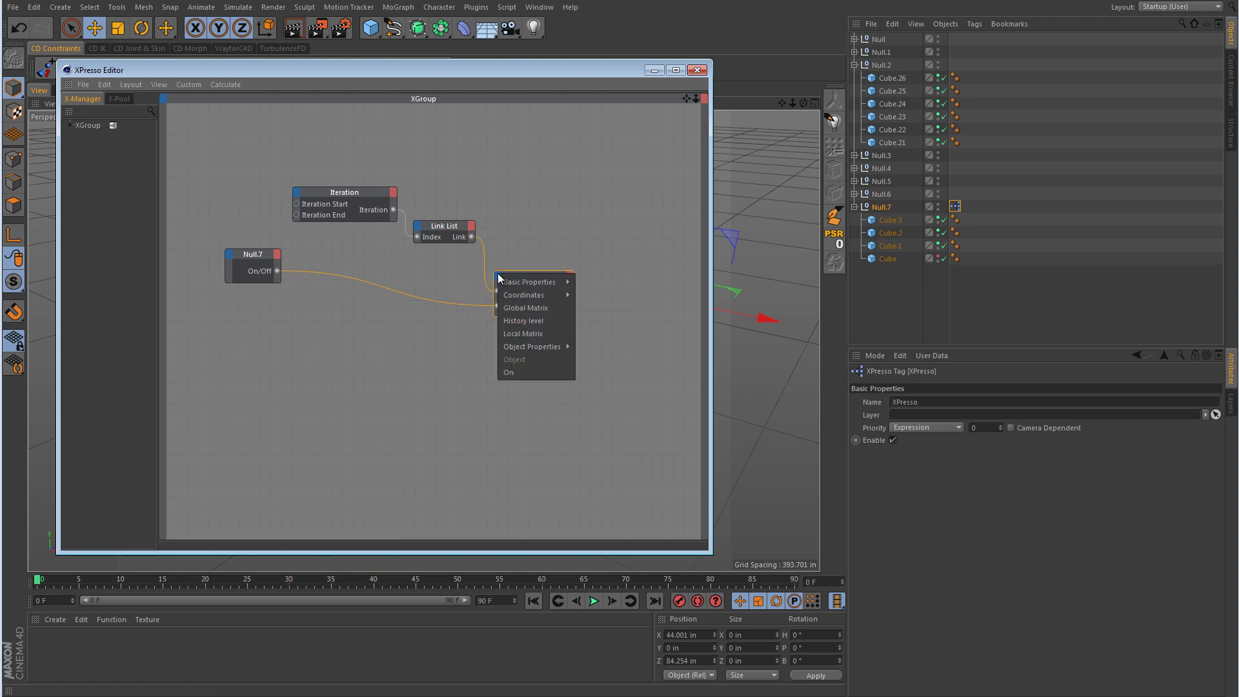
{"action": "mouse_move", "coordinate": [520, 297]}
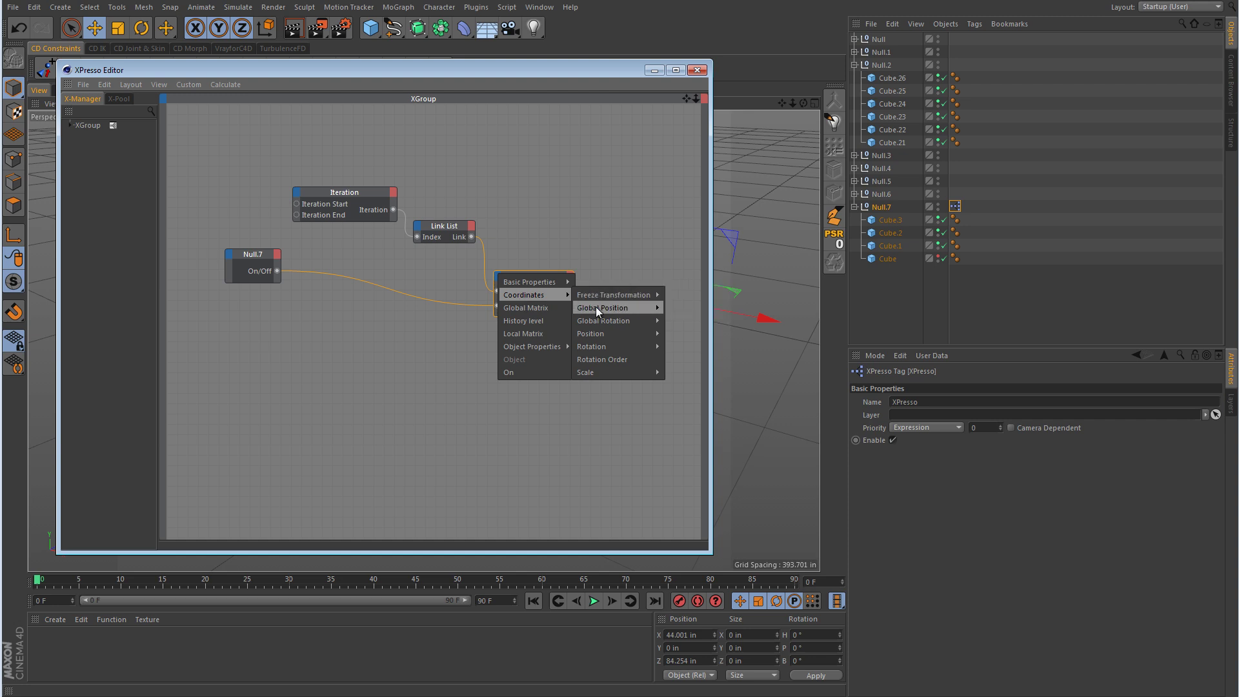
{"action": "mouse_move", "coordinate": [595, 321]}
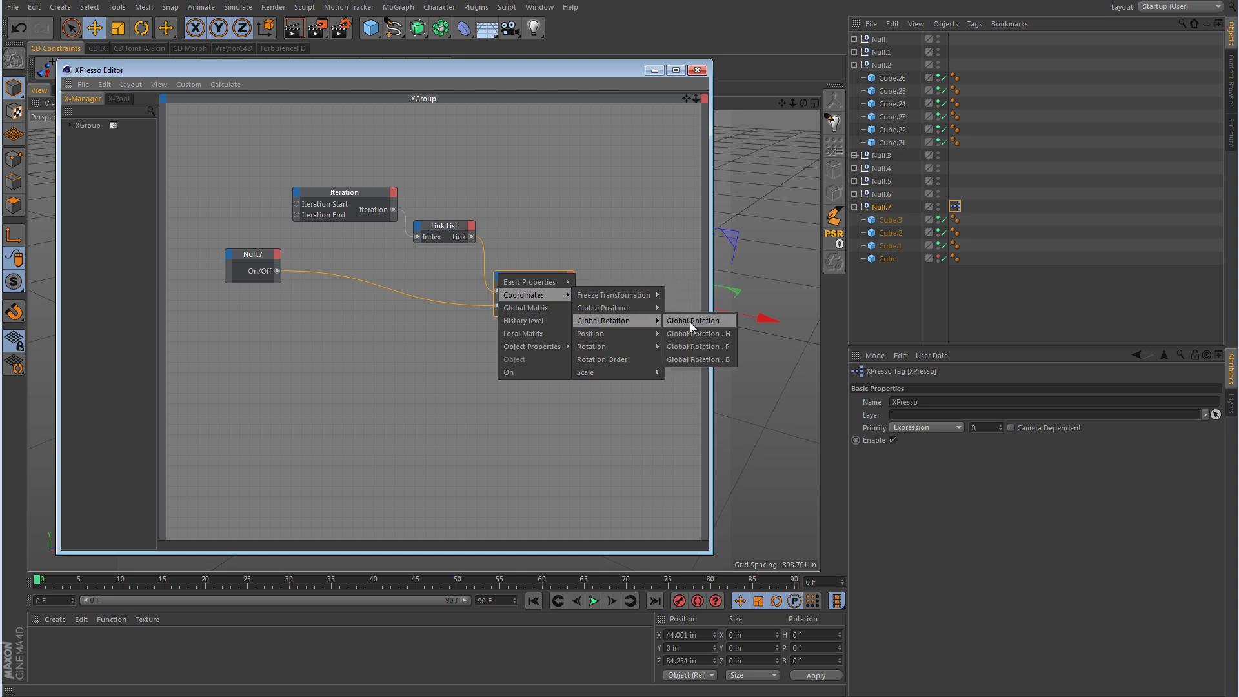
{"action": "mouse_move", "coordinate": [630, 334]}
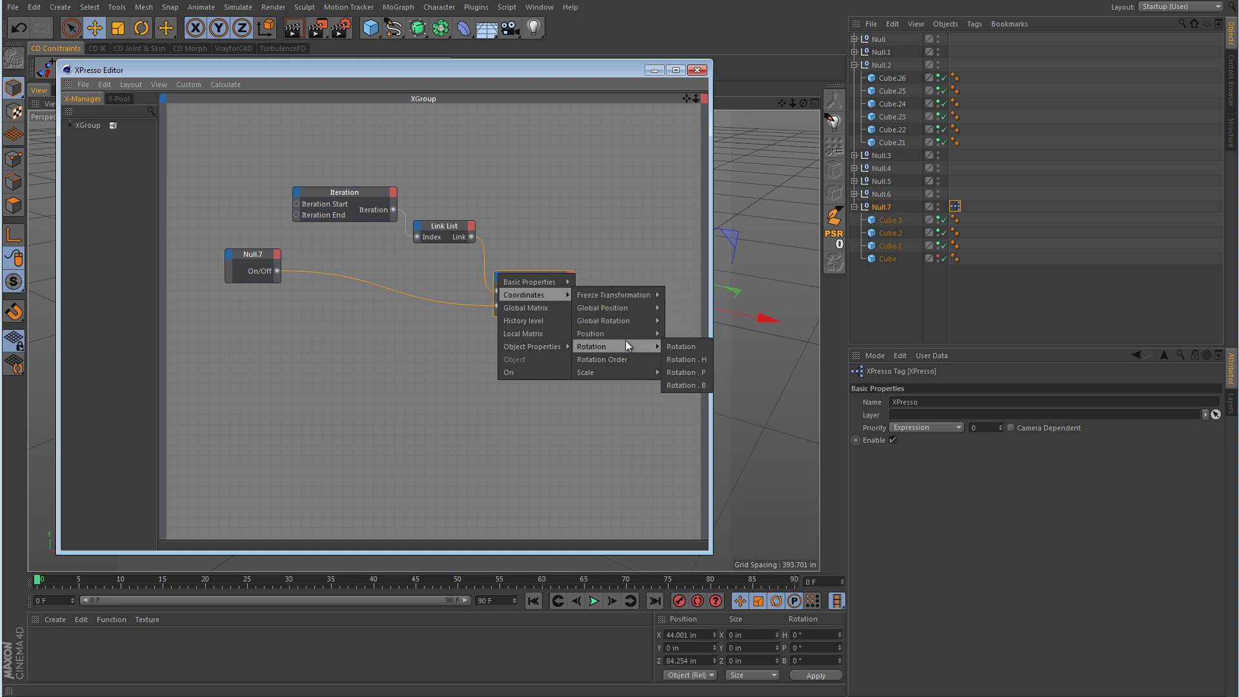
{"action": "left_click", "coordinate": [456, 338]}
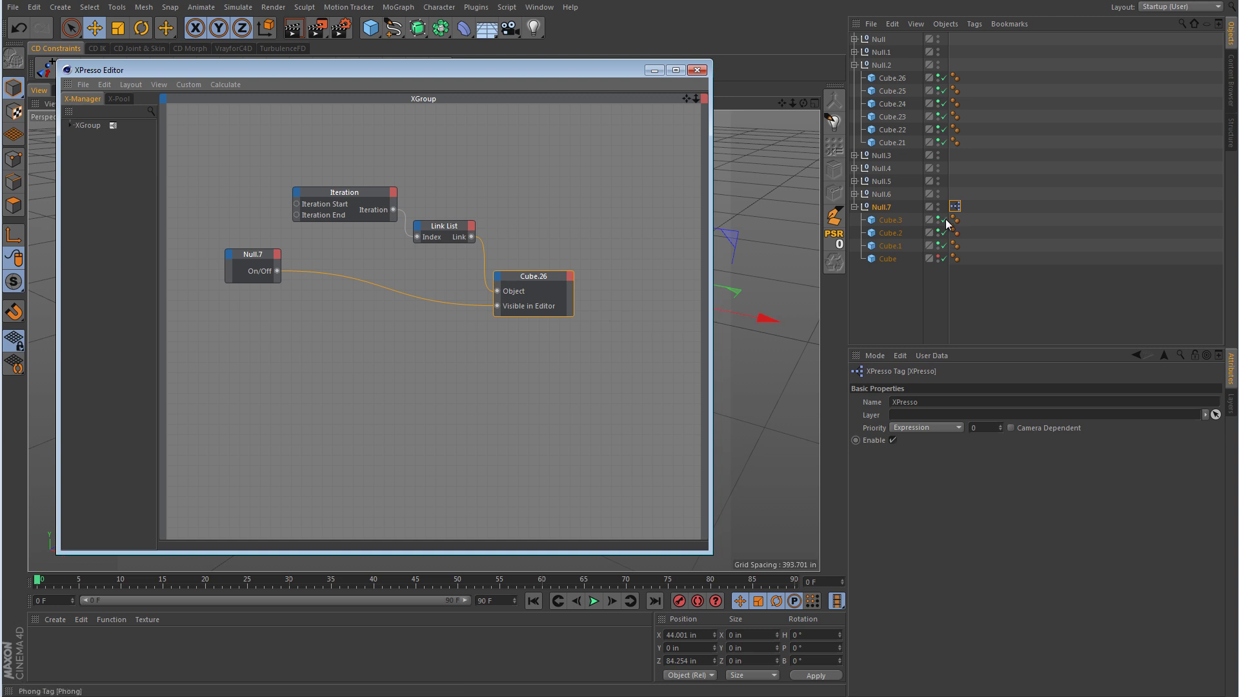
Step: Select Null.7 and toggle its On/Off user data with the XPresso Editor open
{"action": "left_click", "coordinate": [881, 206]}
{"action": "left_click", "coordinate": [893, 413]}
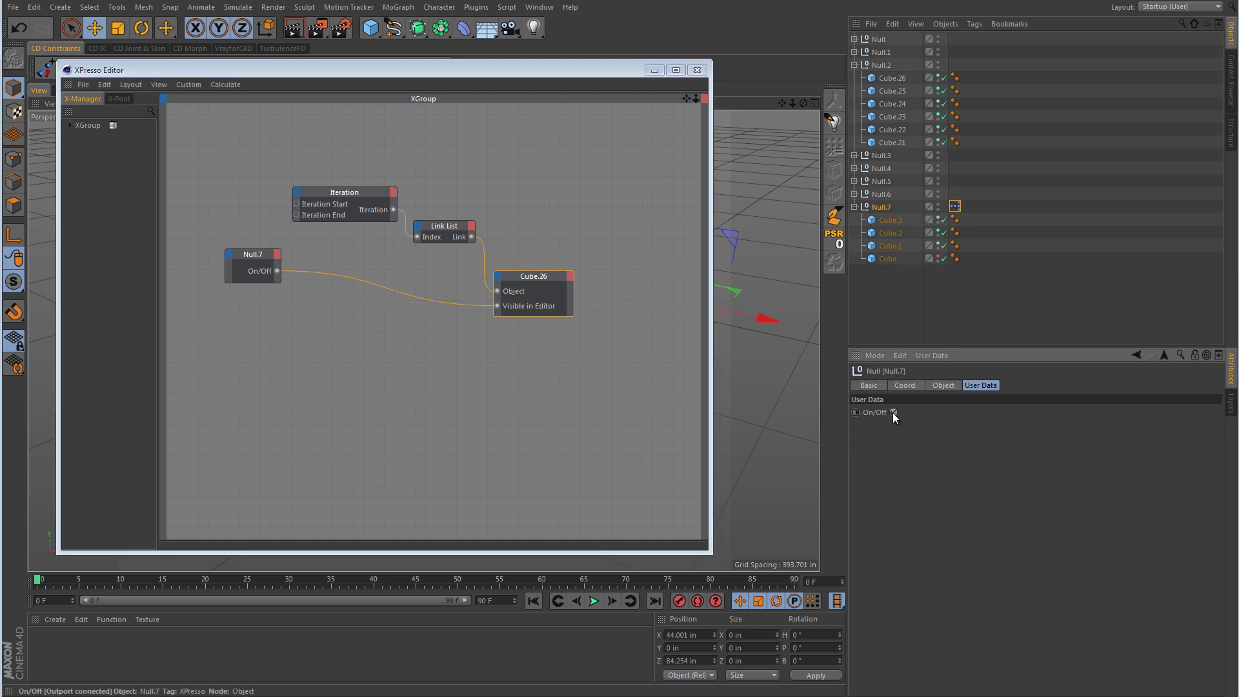